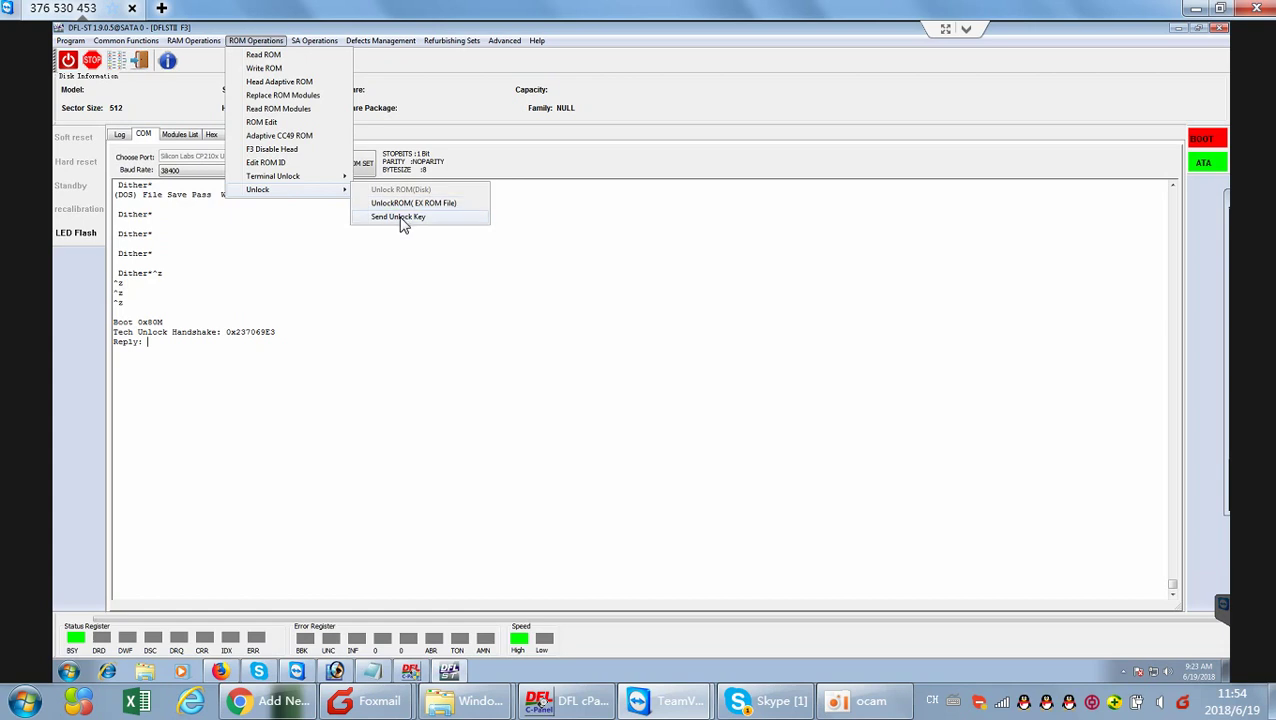
Send the unlock key to the locked drive and bring its COM terminal into ASCII Diag mode
left_click(400, 218)
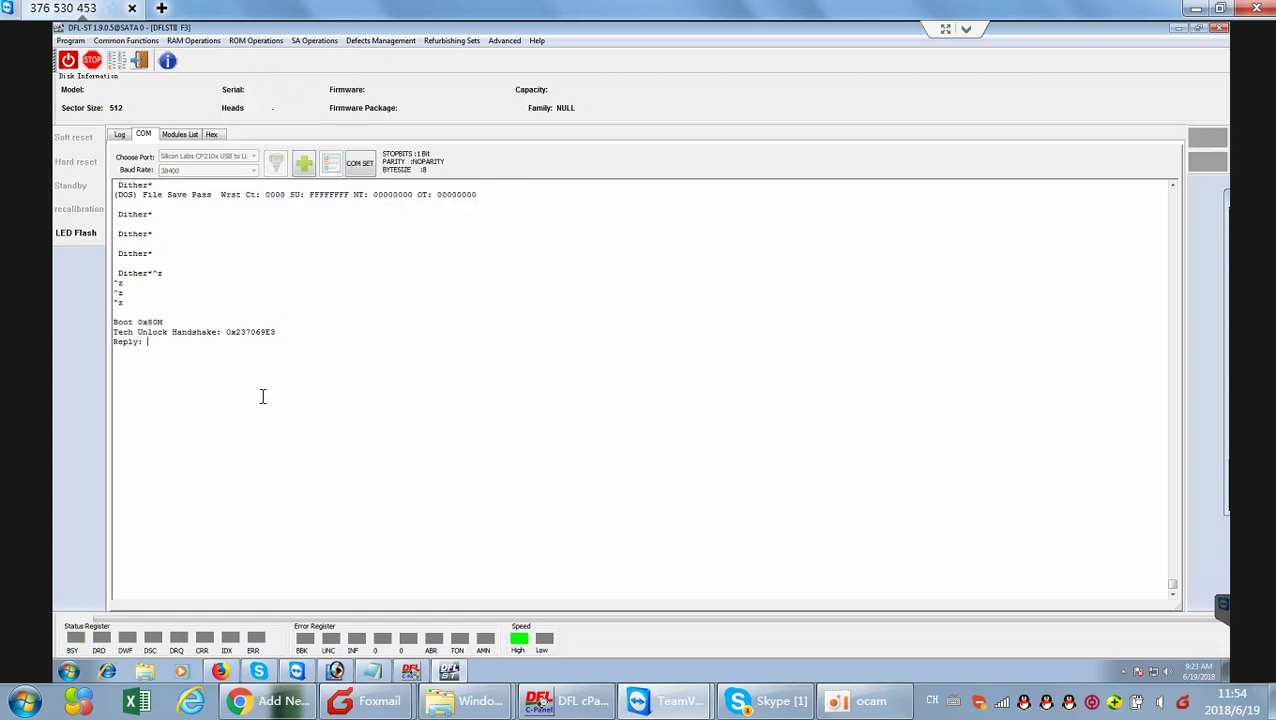
left_click(120, 136)
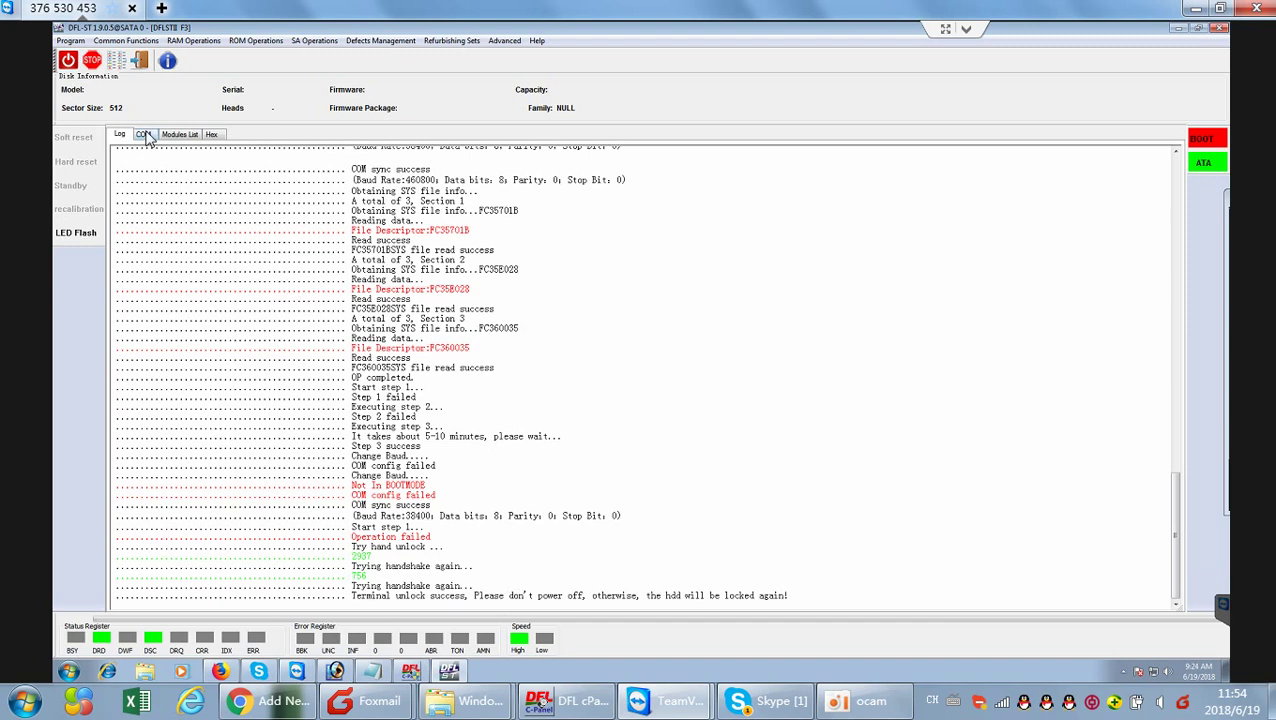
left_click(144, 134)
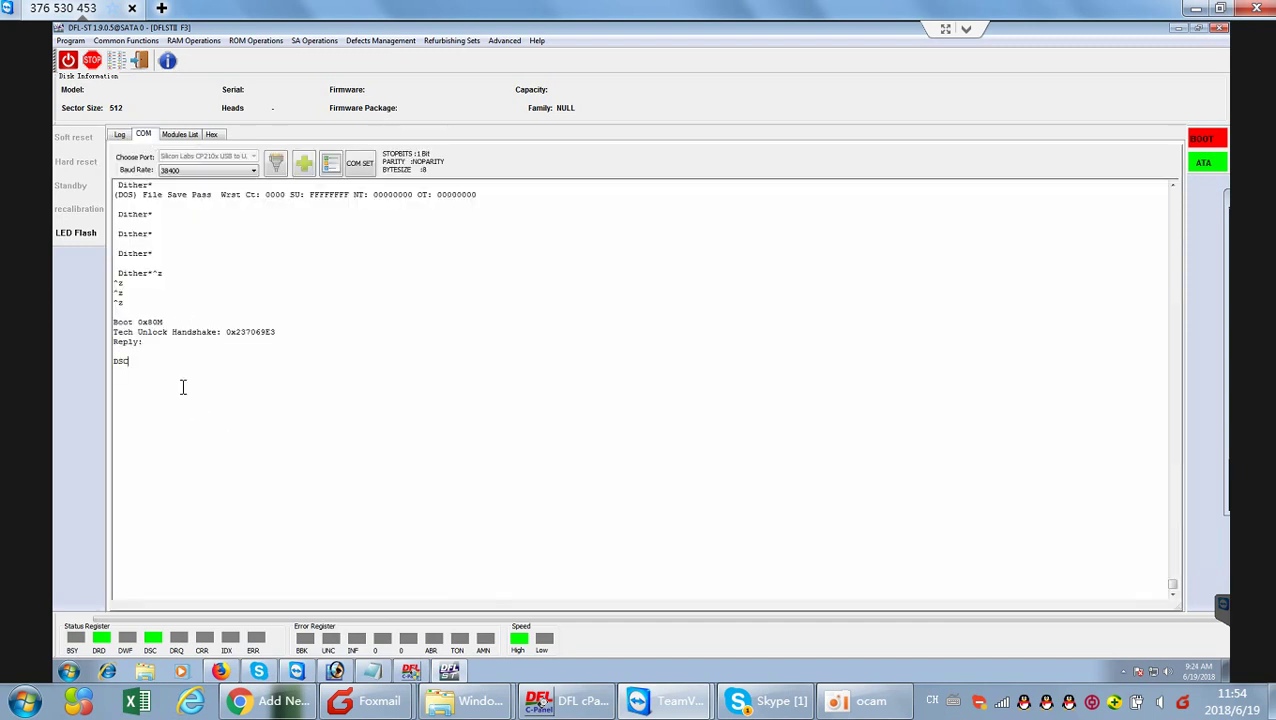
key("ctrl+z")
Run the .12 Ready and DWF Fix2 common repair on the unlocked drive
left_click(127, 41)
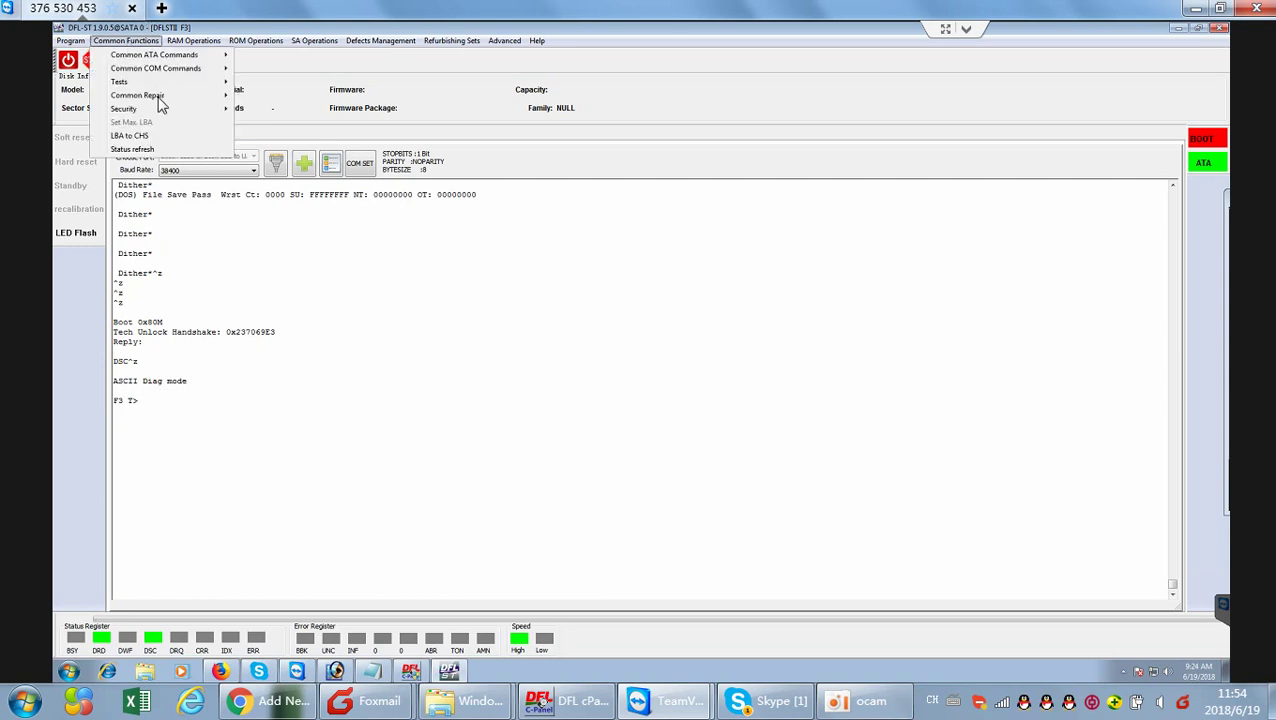
mouse_move(160, 100)
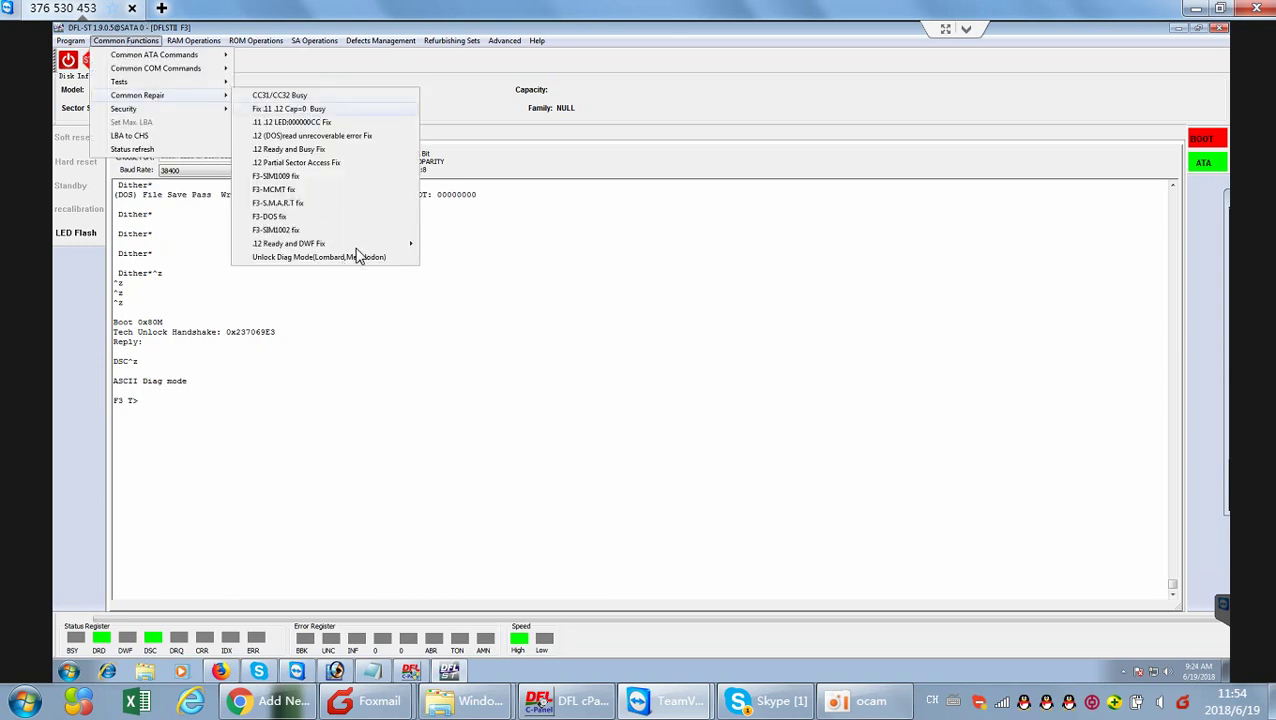
mouse_move(362, 247)
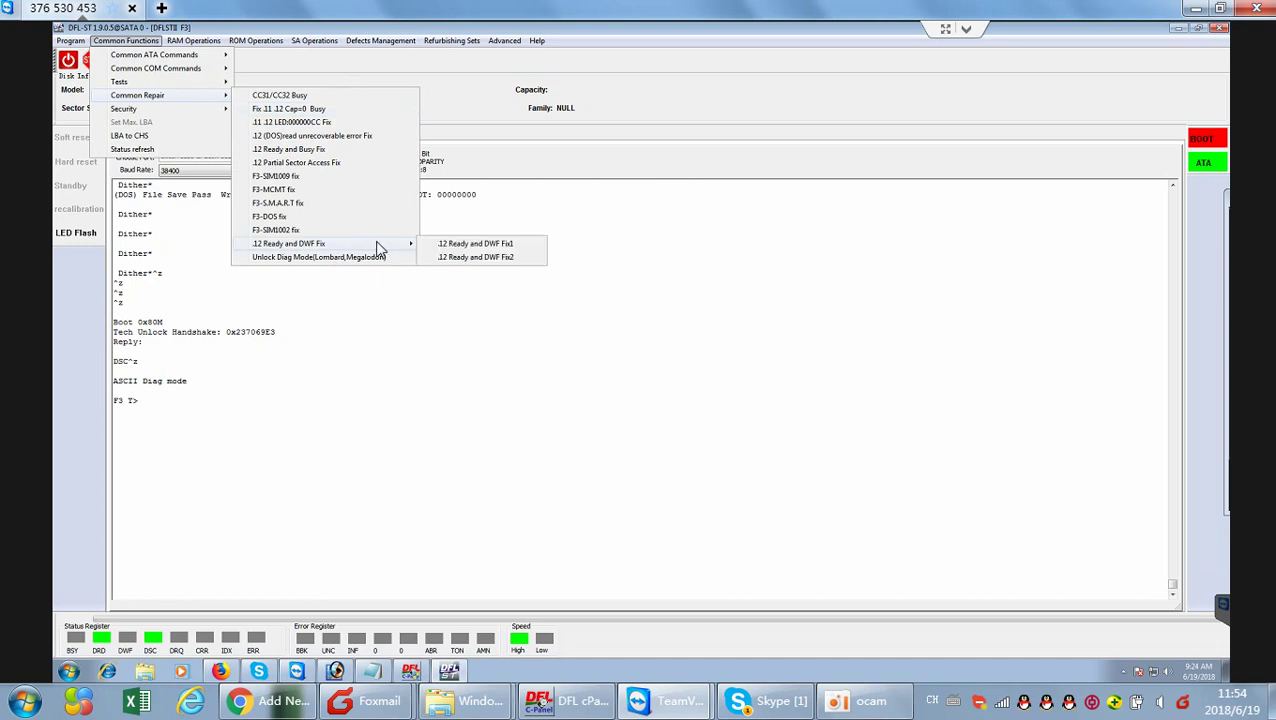
left_click(492, 258)
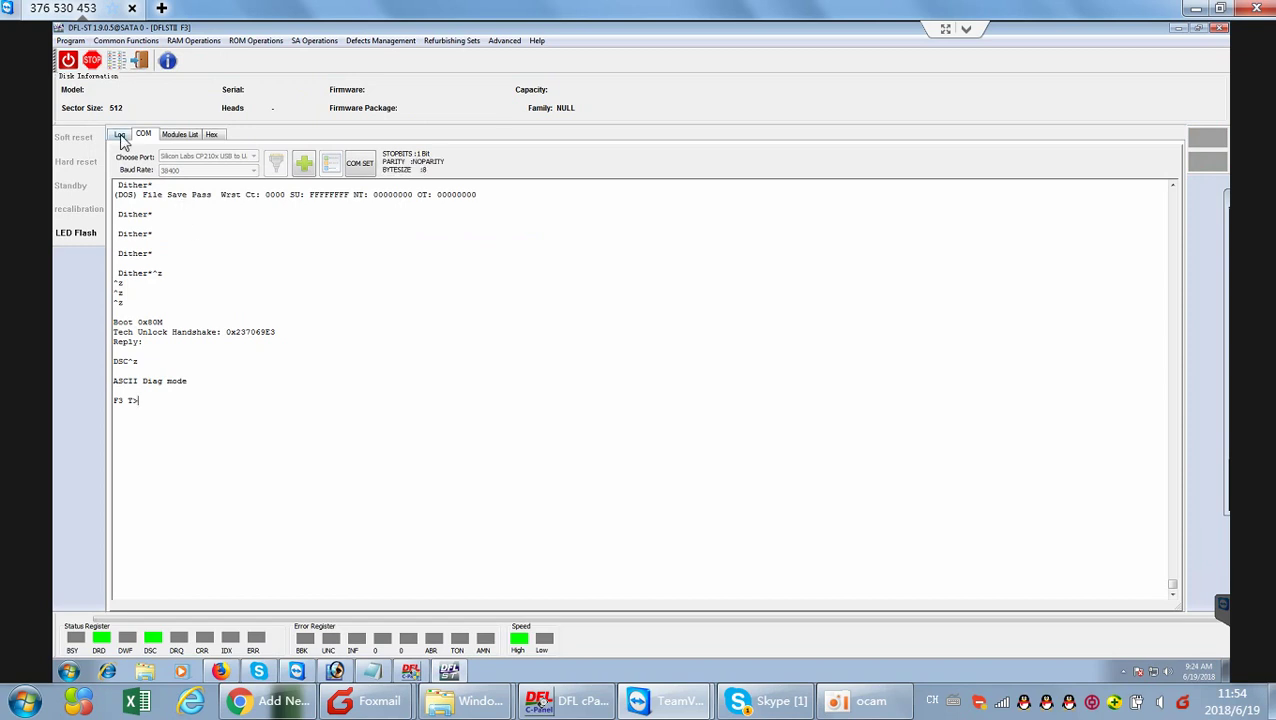
Monitor the repair's progress in the operation log and the COM terminal output
left_click(119, 135)
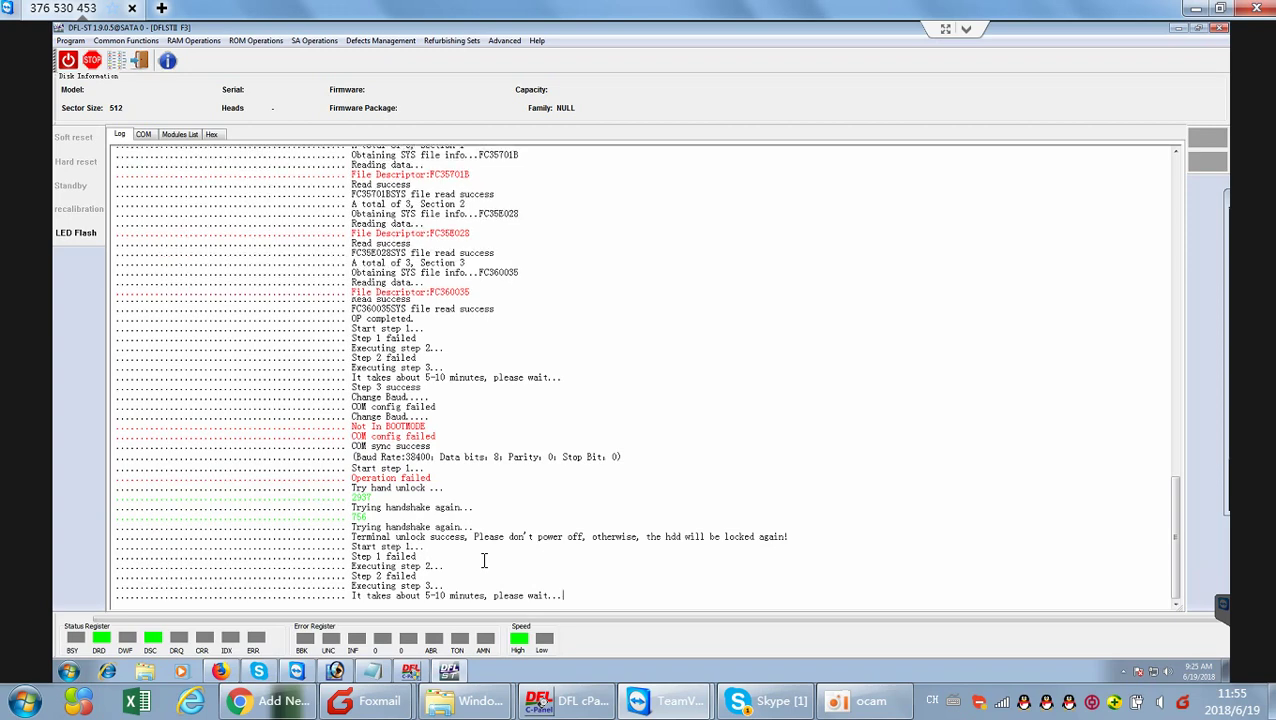
scroll(483, 560, "up", 2)
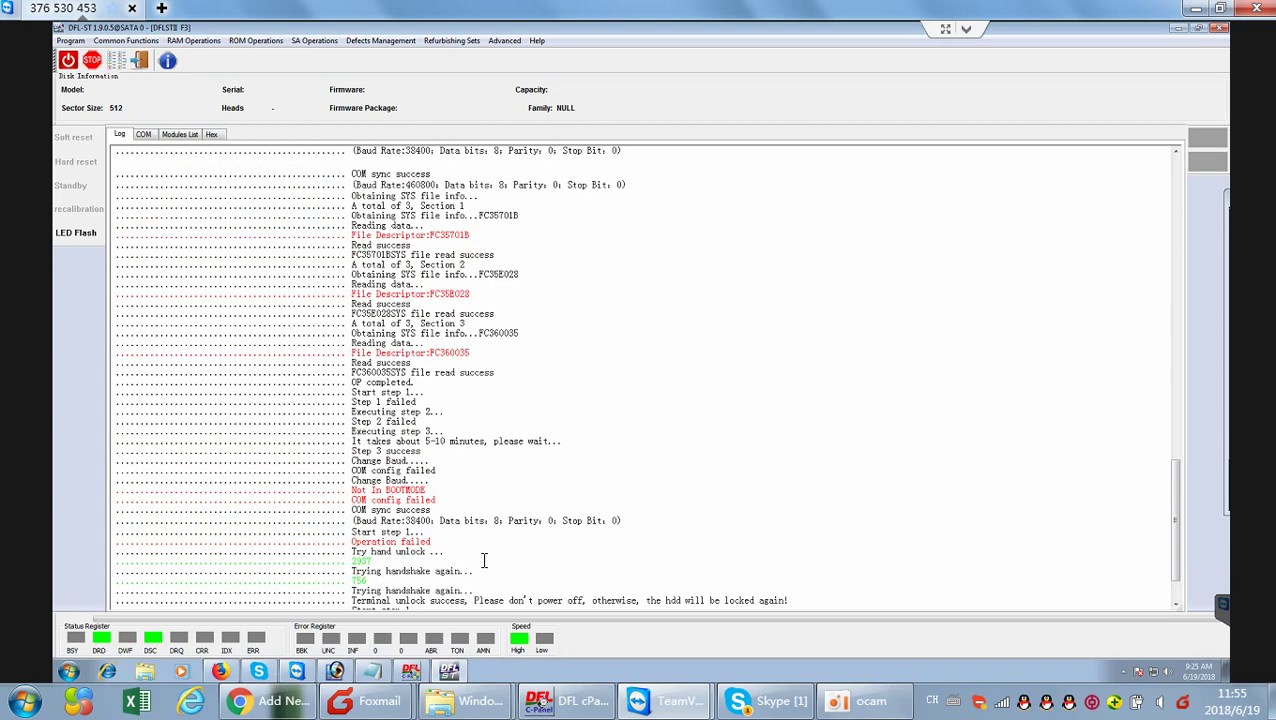
scroll(483, 560, "down", 2)
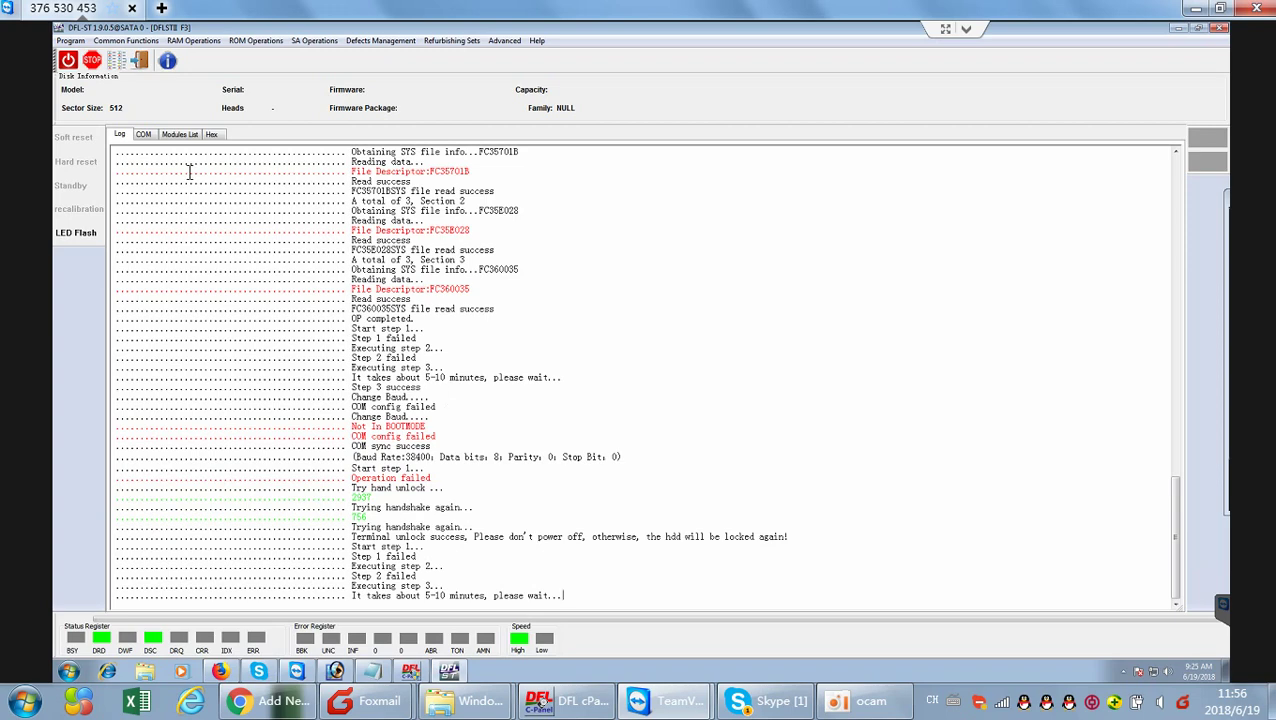
left_click(144, 135)
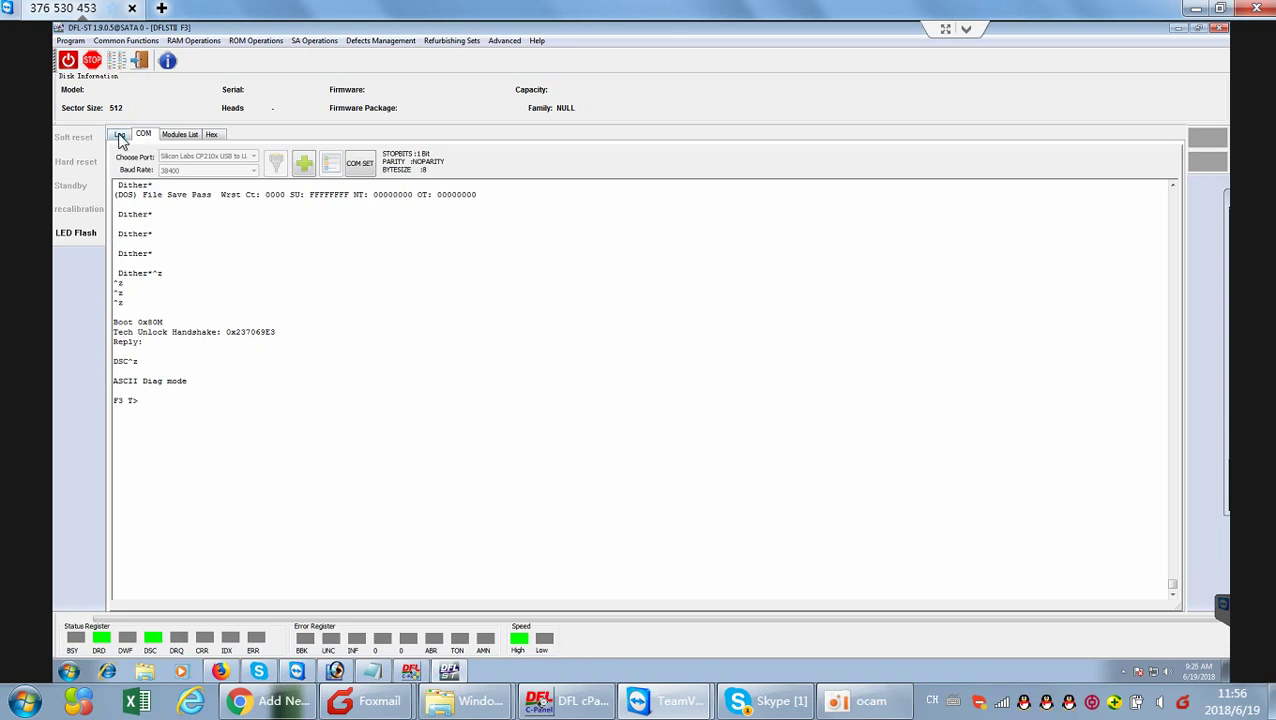
left_click(119, 135)
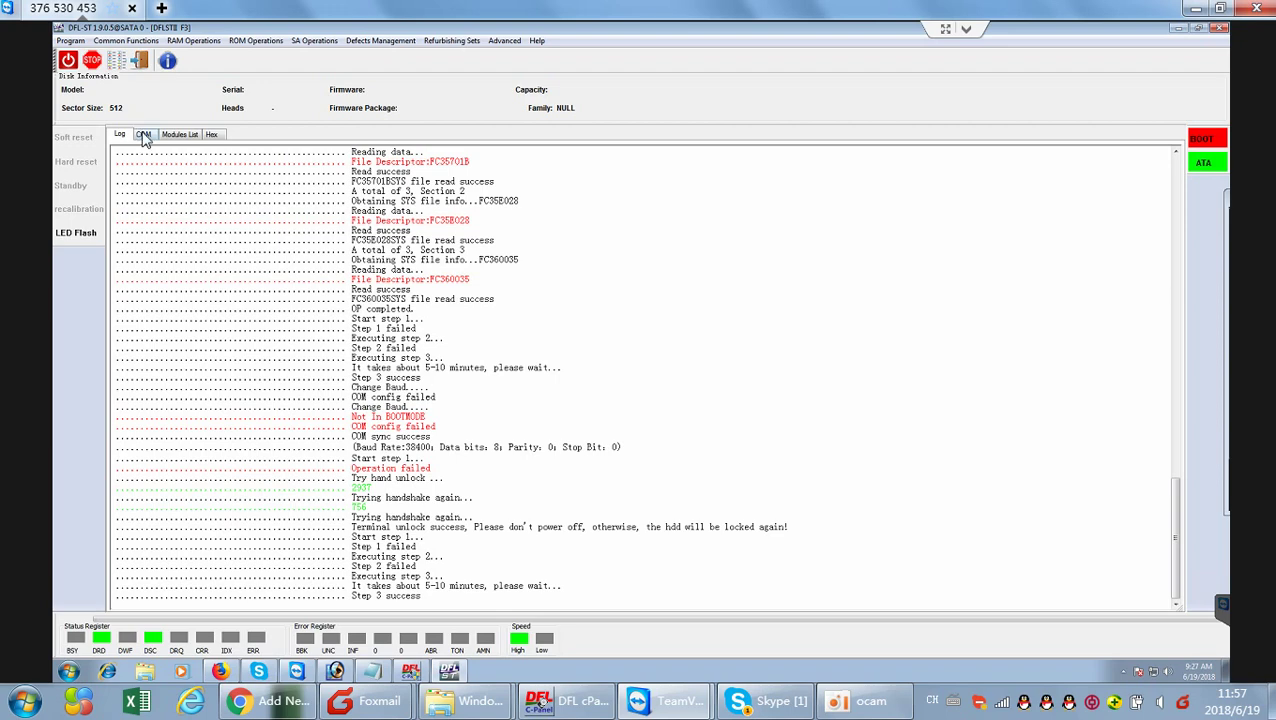
left_click(144, 135)
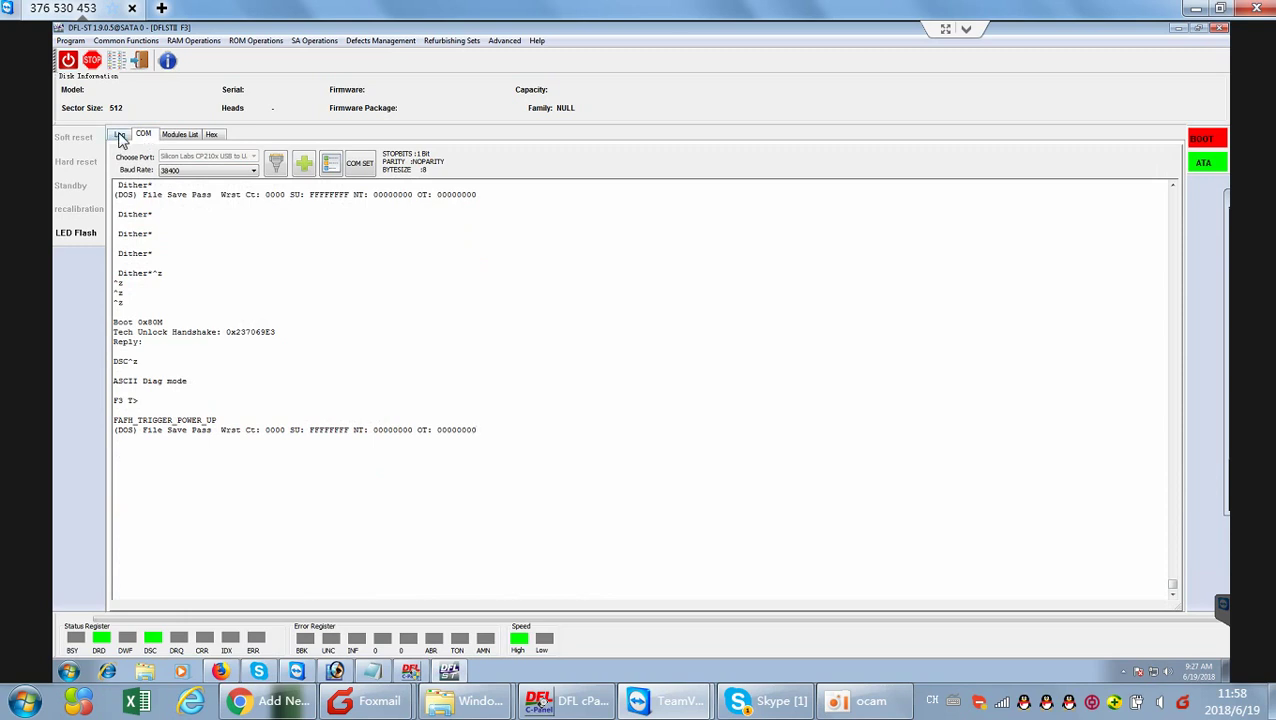
left_click(119, 136)
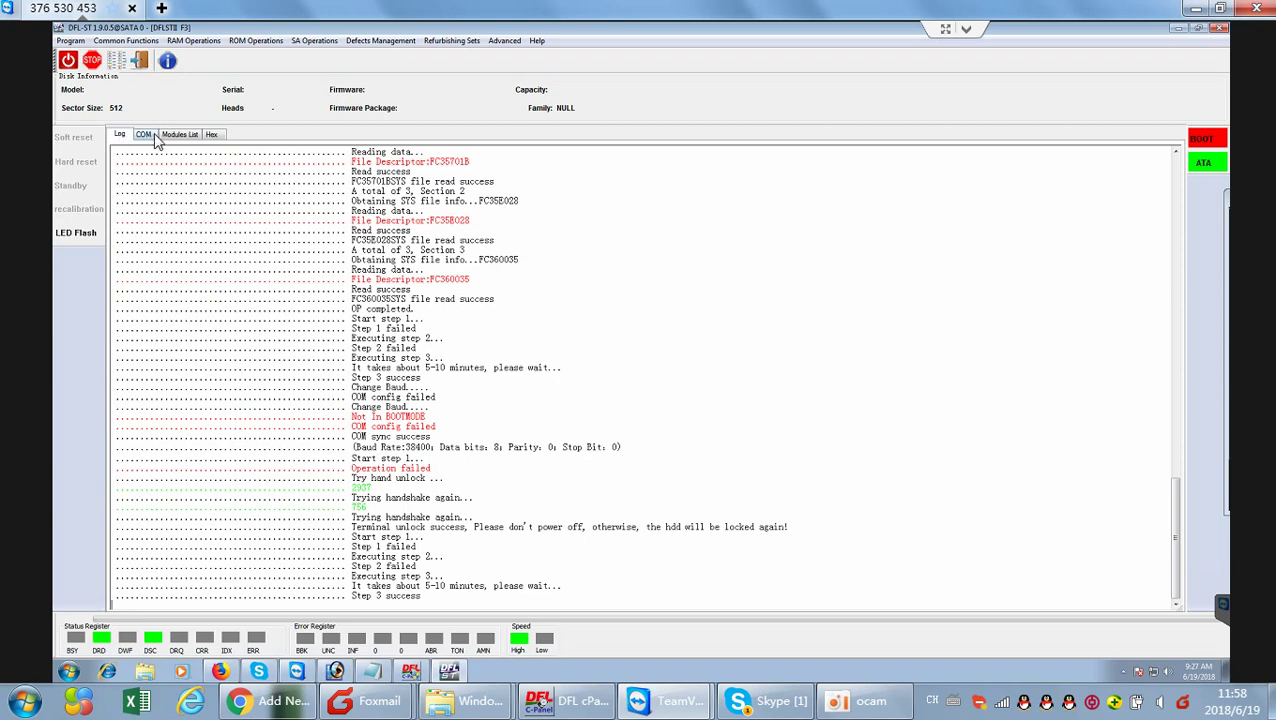
left_click(148, 135)
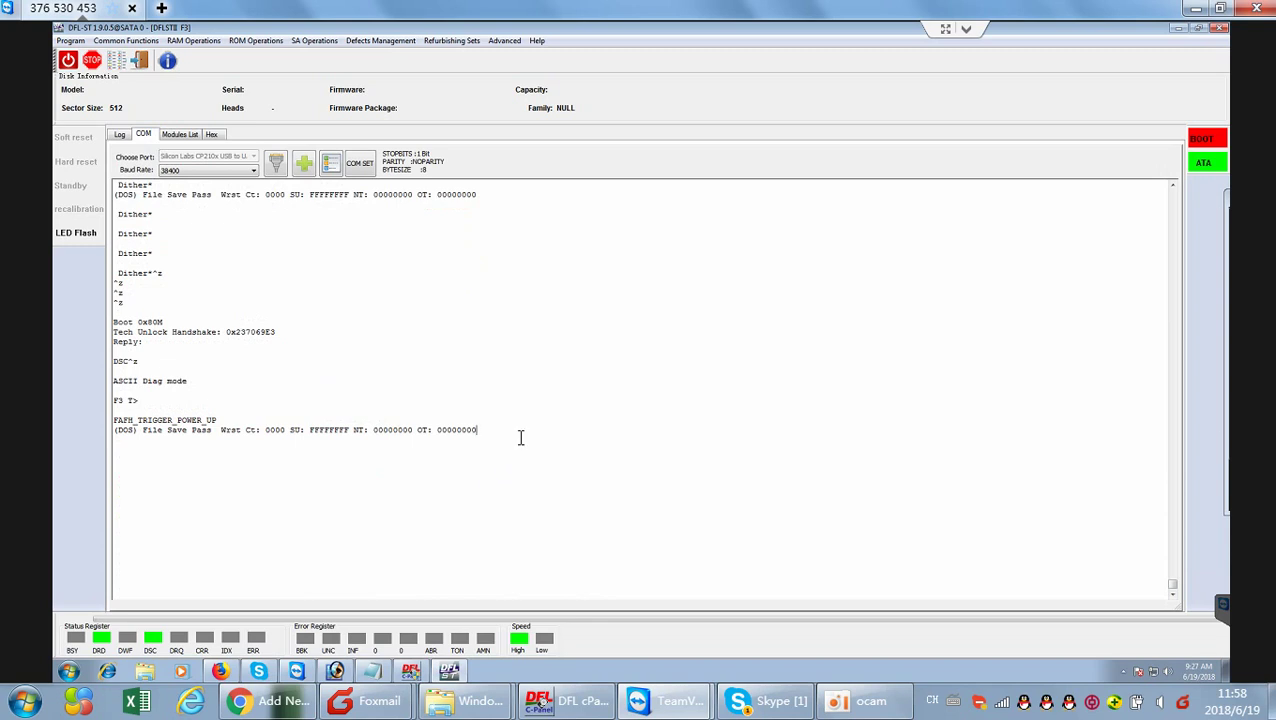
Return the terminal to ASCII Diag mode and refresh the drive status with Get all, including obtaining the basic drive info
key("ctrl+z")
left_click(125, 41)
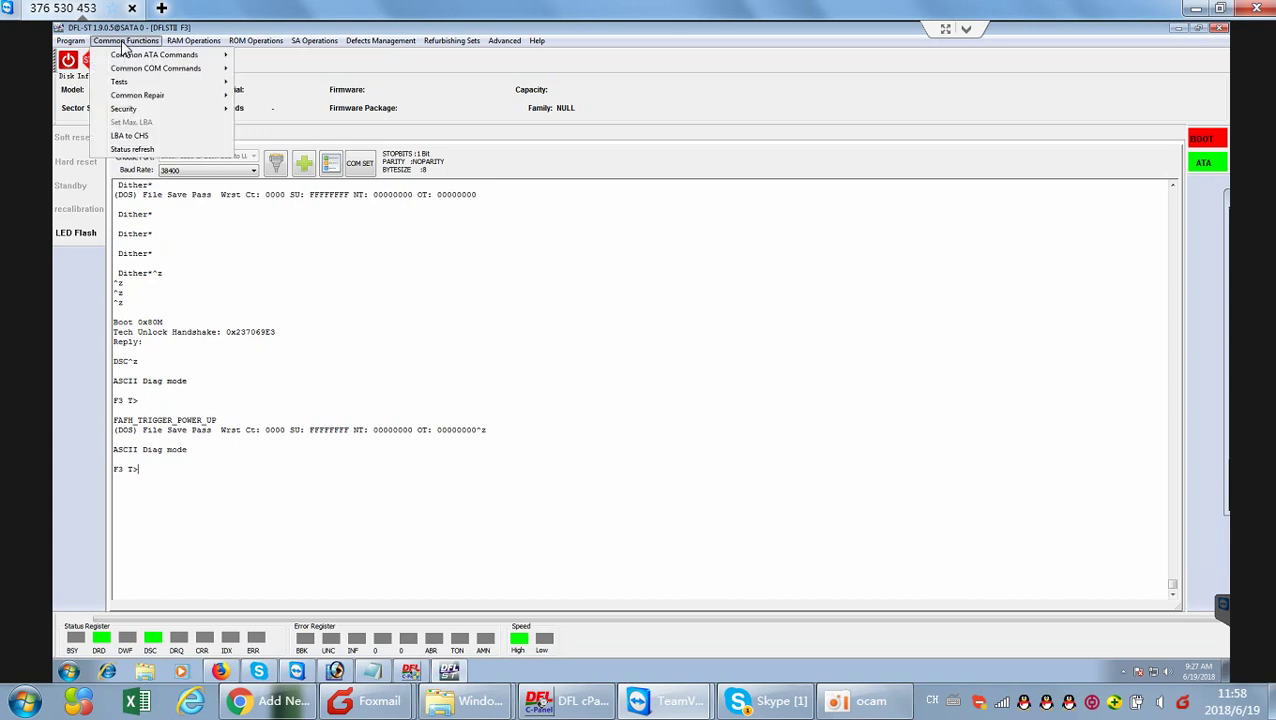
left_click(133, 150)
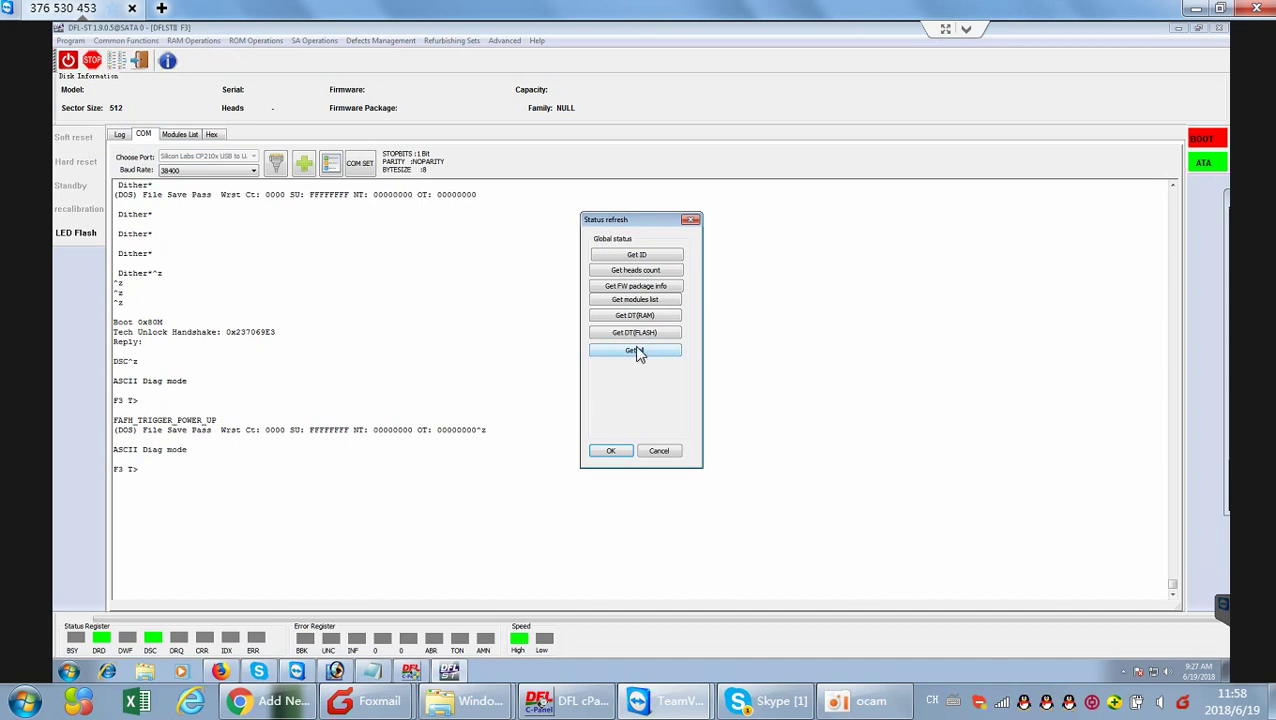
left_click(636, 349)
left_click(584, 514)
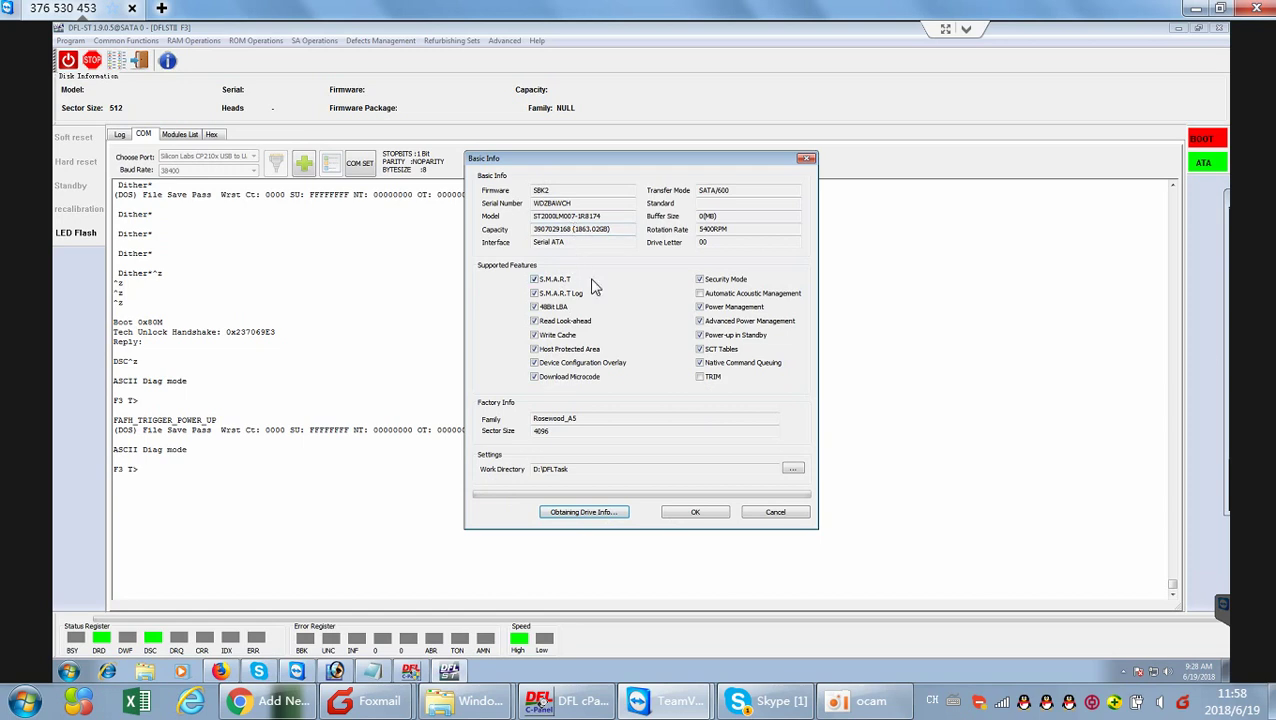
left_click(697, 513)
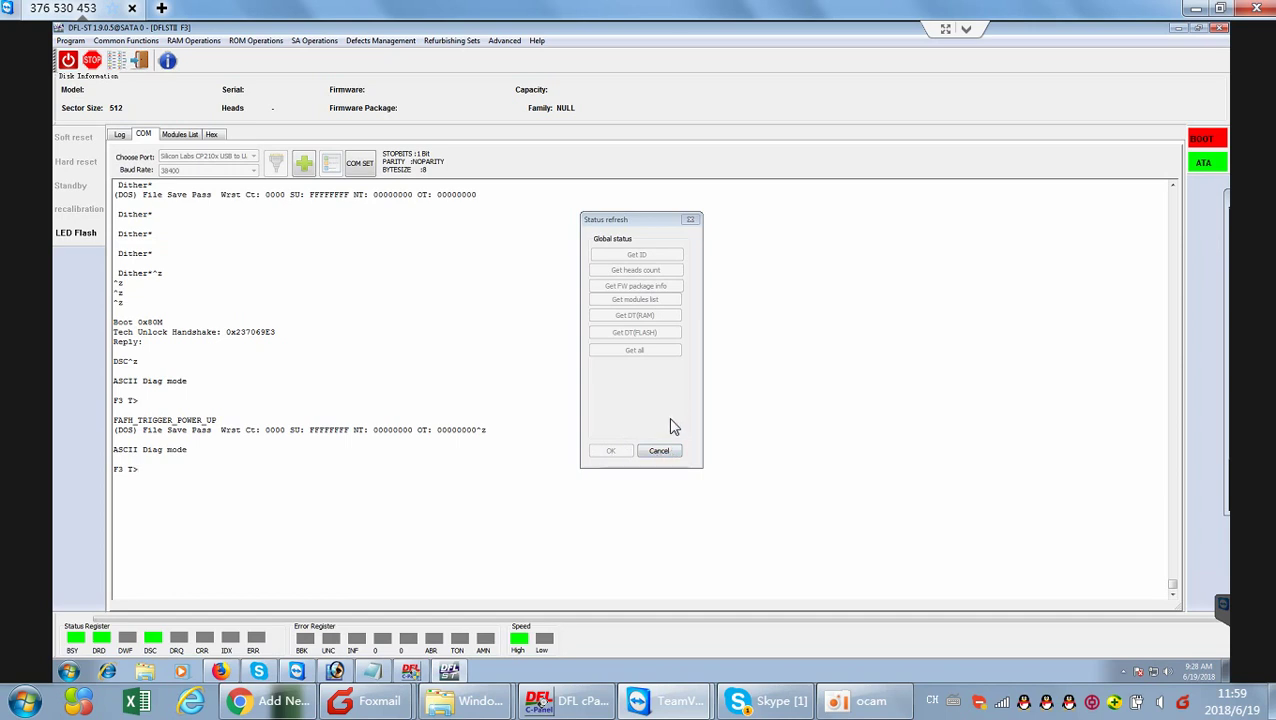
left_click(691, 220)
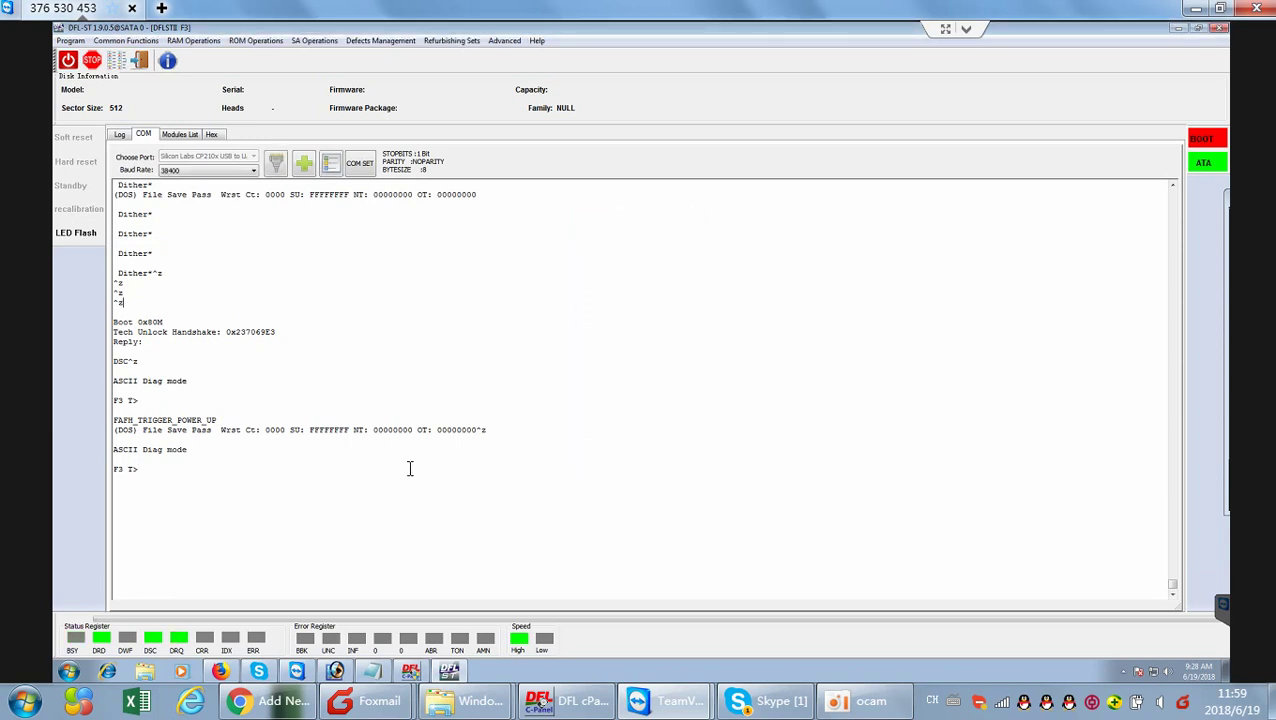
scroll(450, 464, "up", 4)
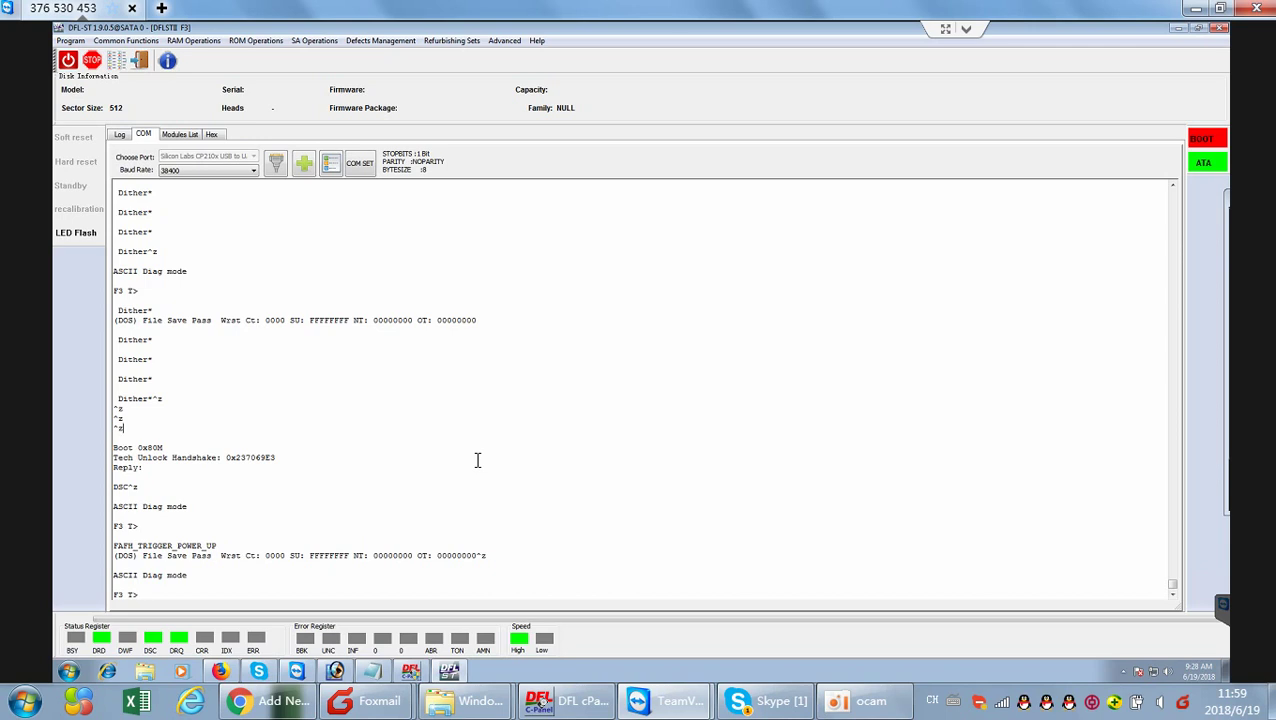
left_click(245, 592)
left_click(118, 62)
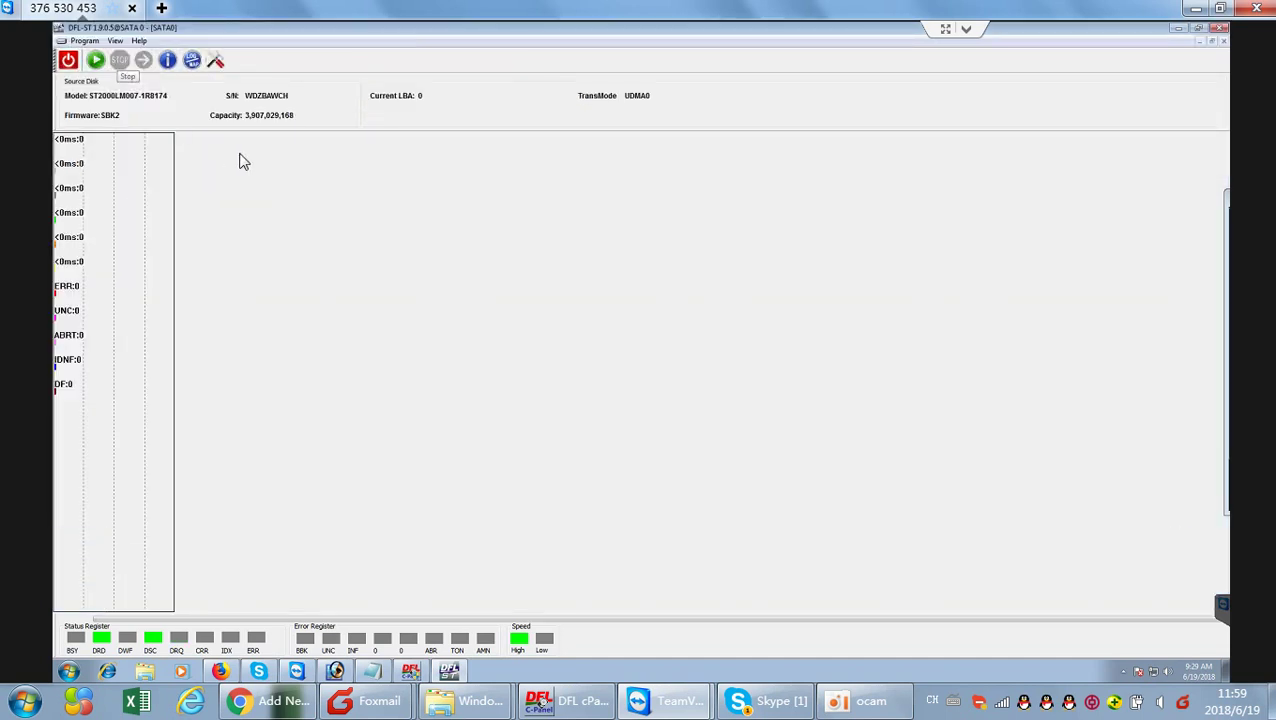
left_click(95, 62)
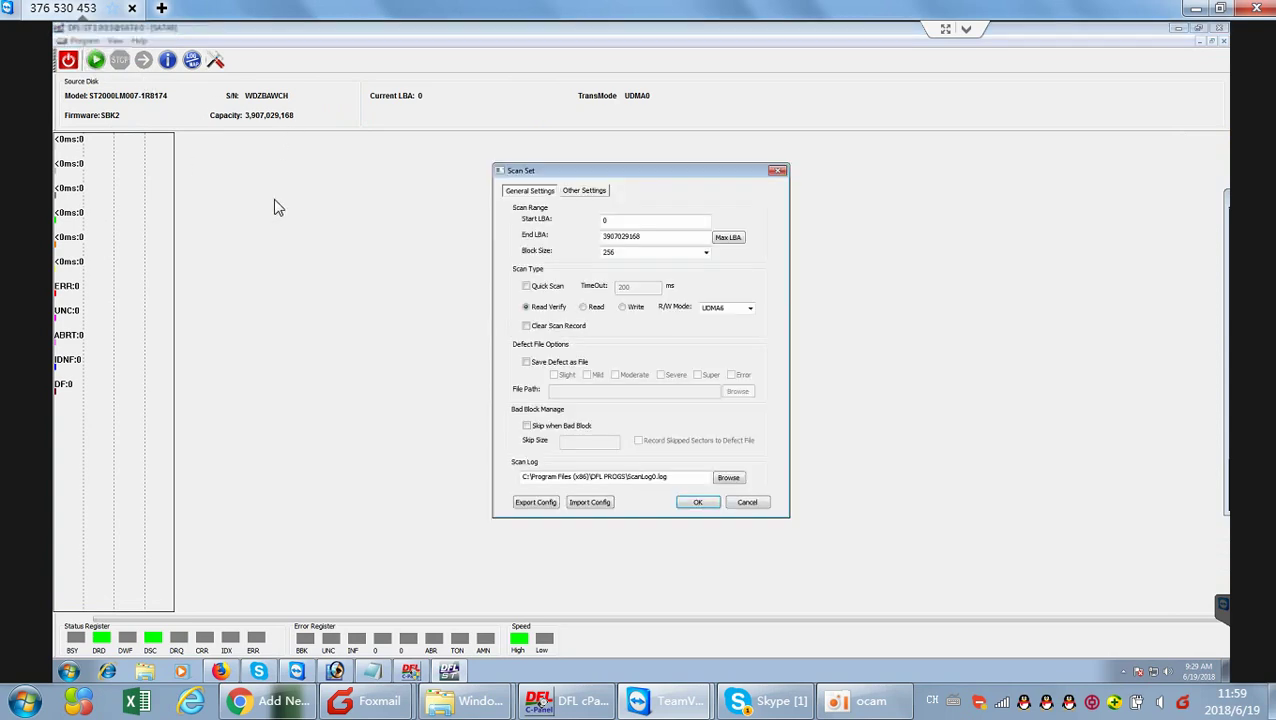
left_click(698, 503)
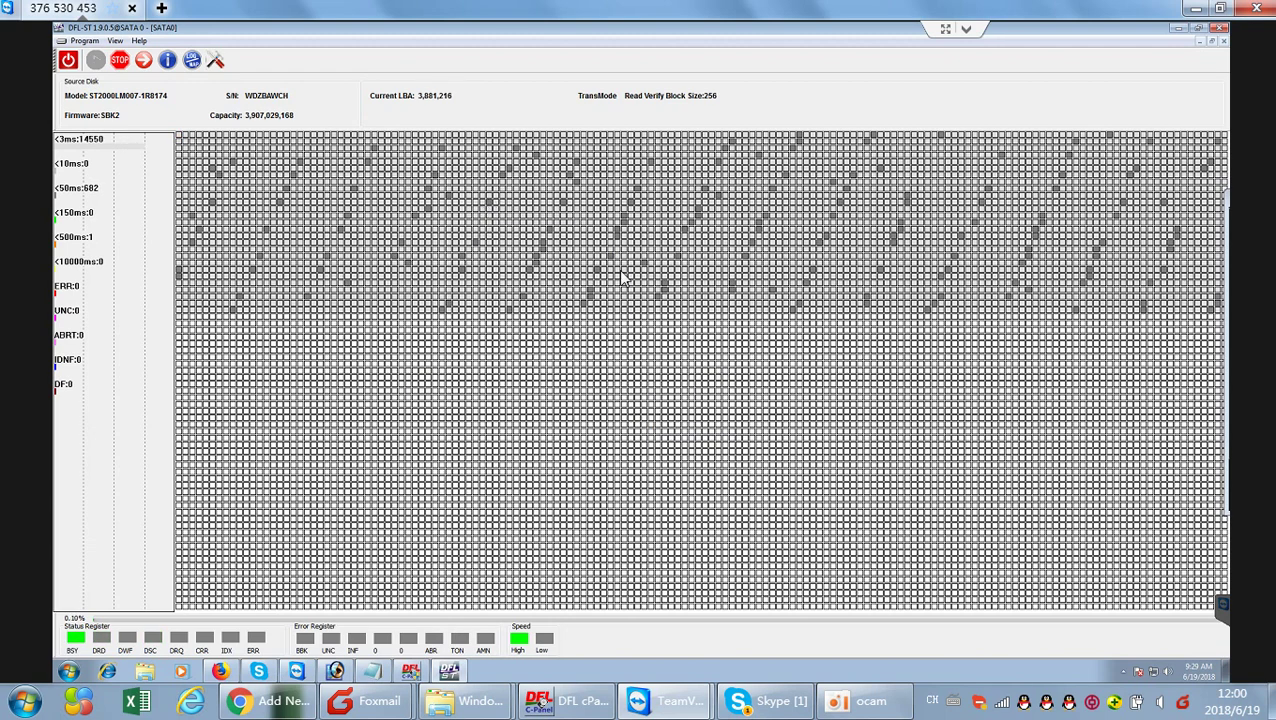
left_click(119, 62)
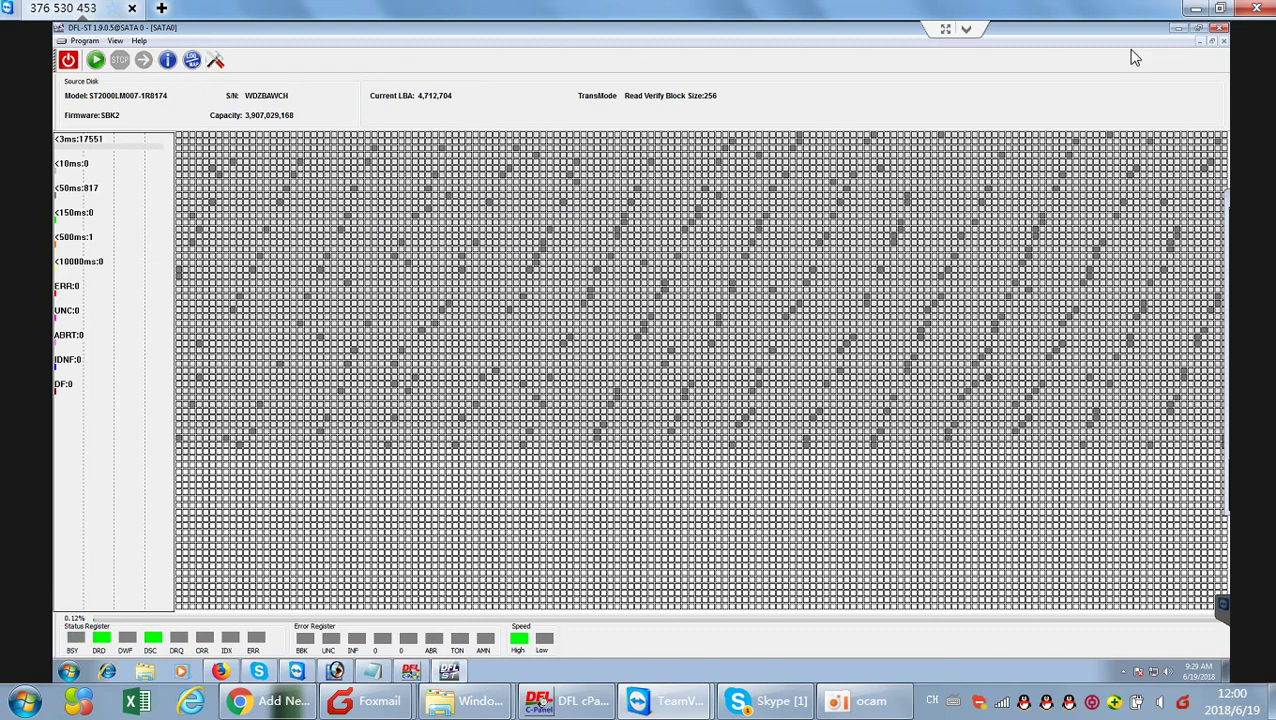
left_click(1221, 42)
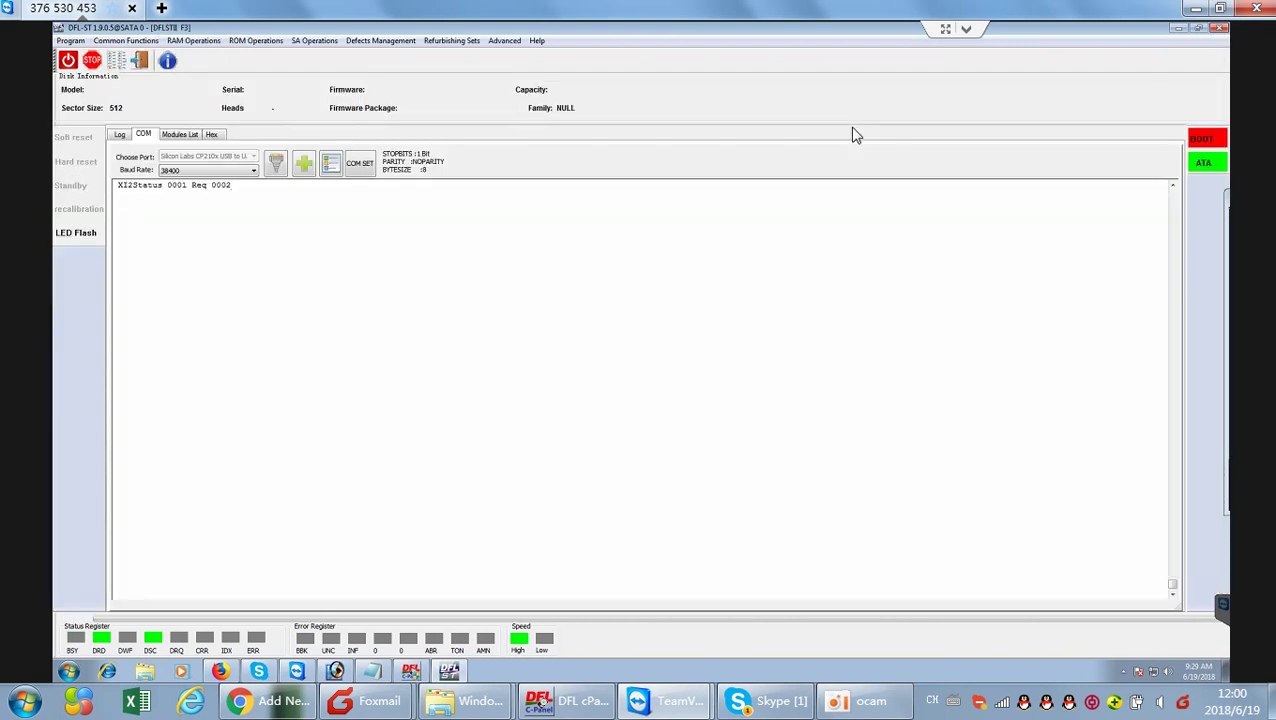
Close the Seagate repair module and launch the DDP module for port SATA 0 from DFL cPanel
left_click(1218, 30)
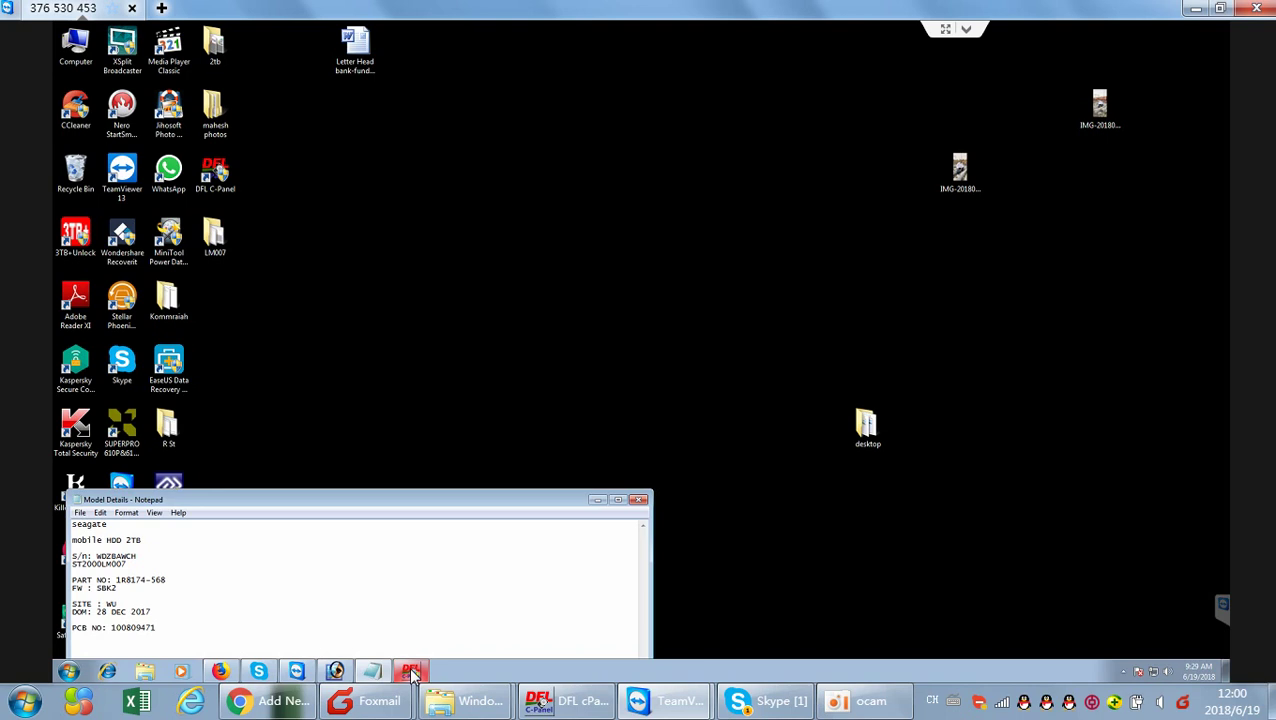
left_click(412, 675)
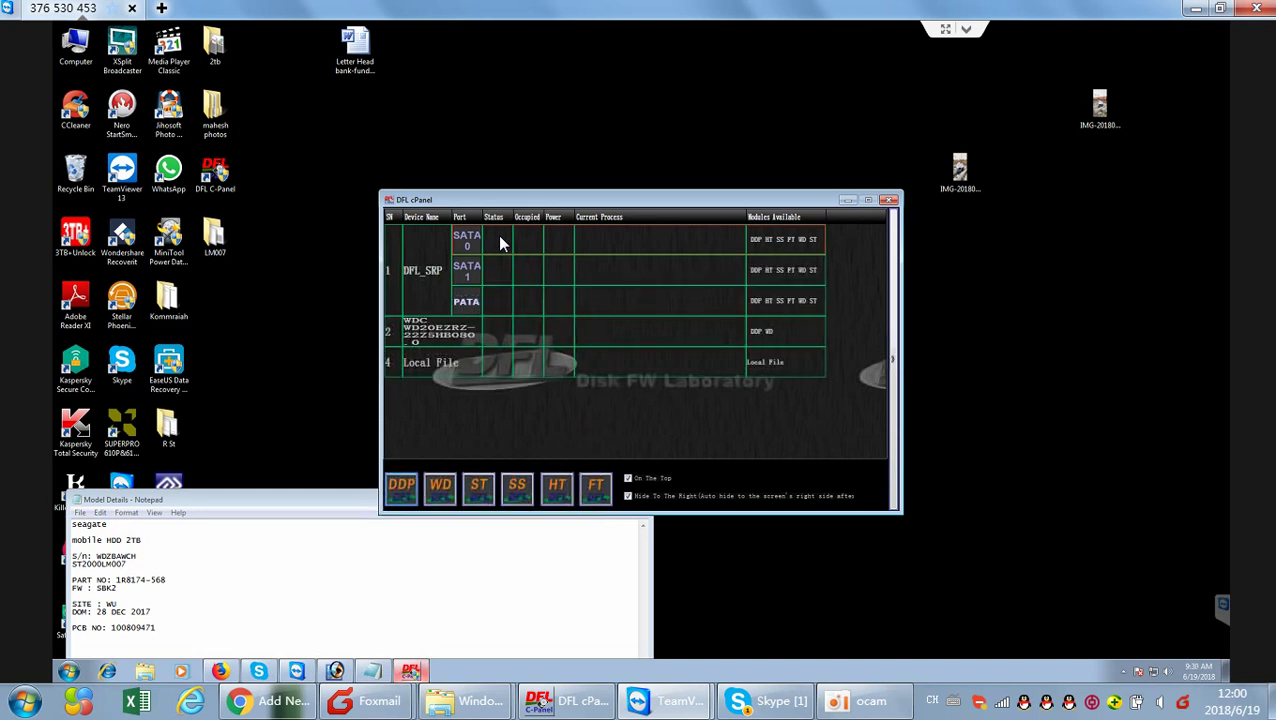
double_click(500, 241)
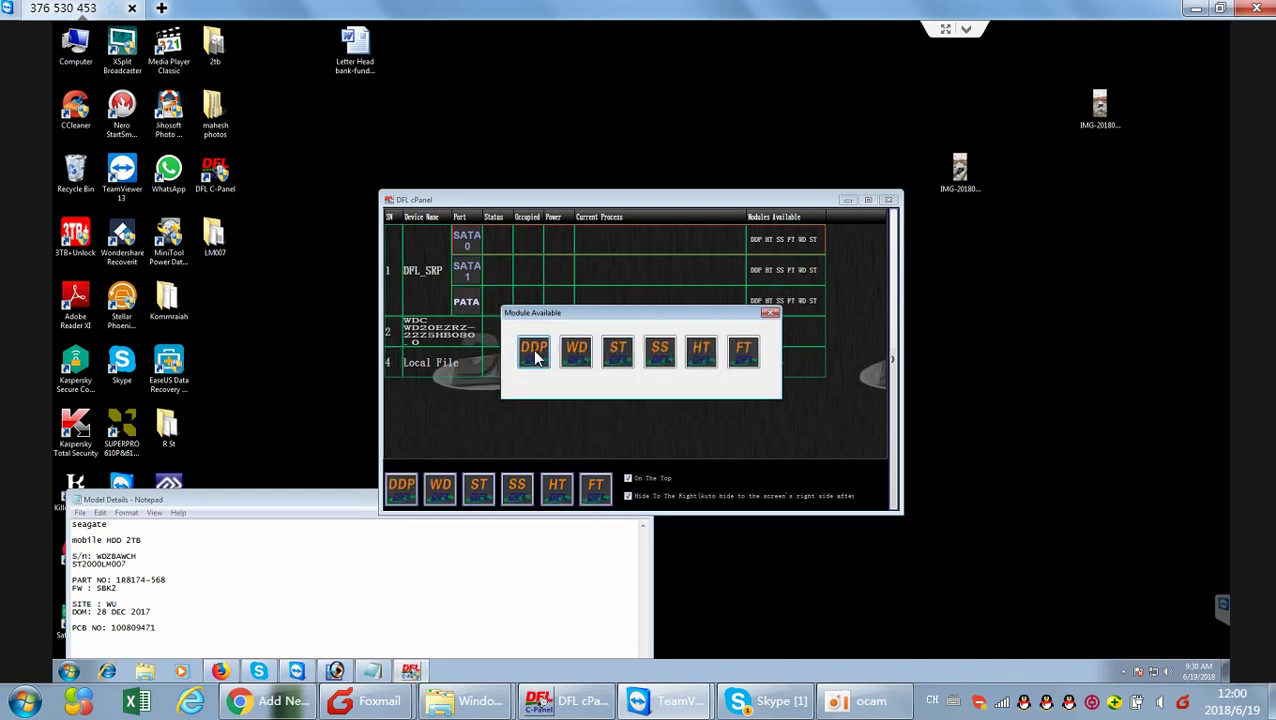
left_click(535, 352)
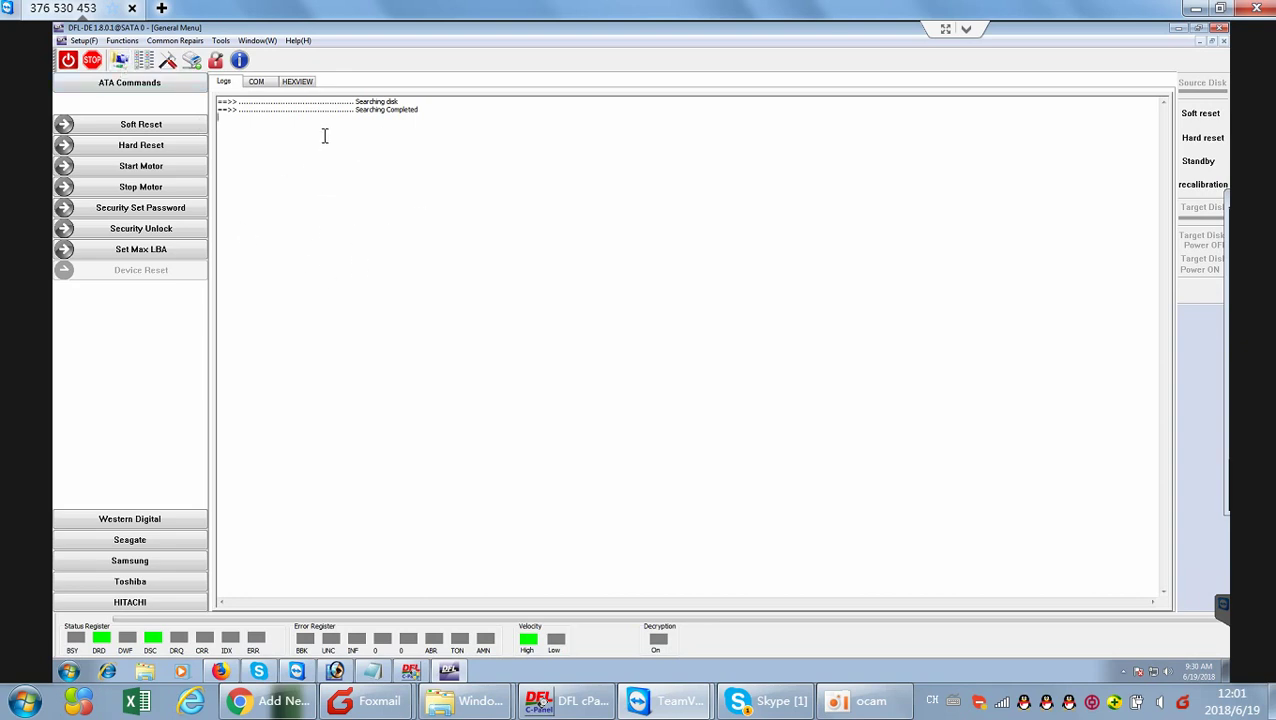
Create a new File Extraction project for the SATA 0 source disk and open its Seagate Backup Plus Drive partition
left_click(120, 61)
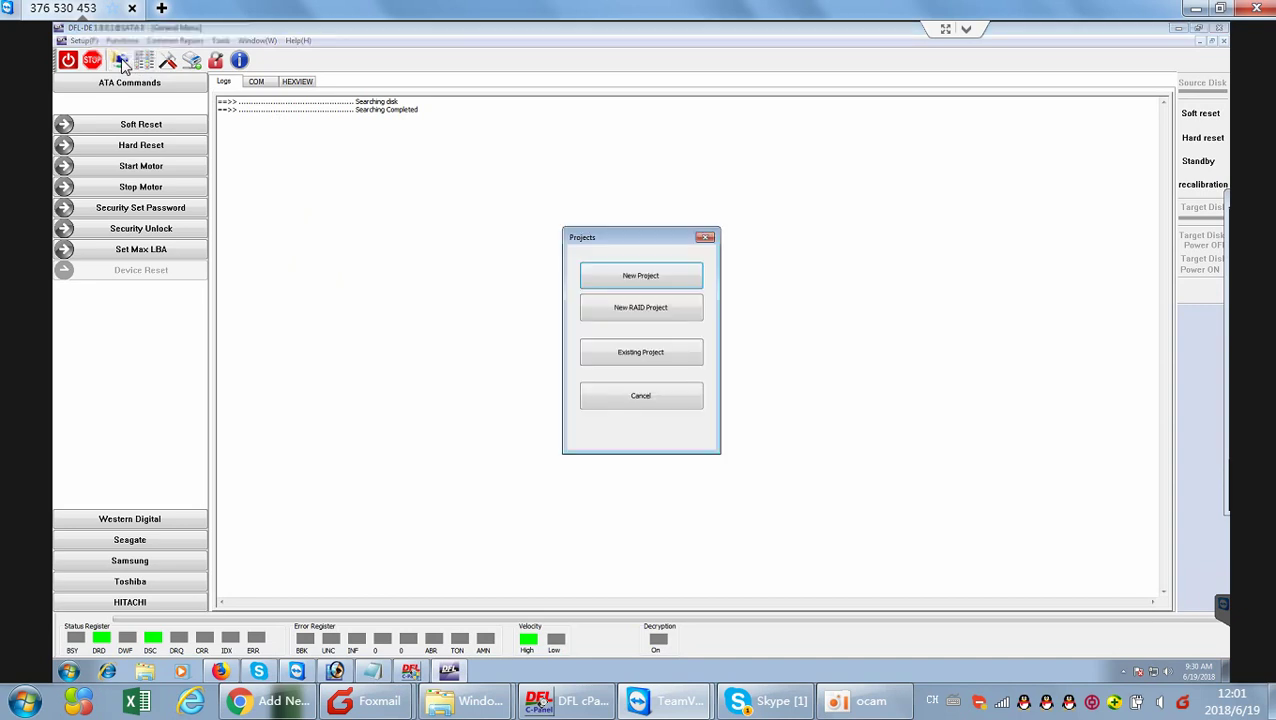
left_click(656, 282)
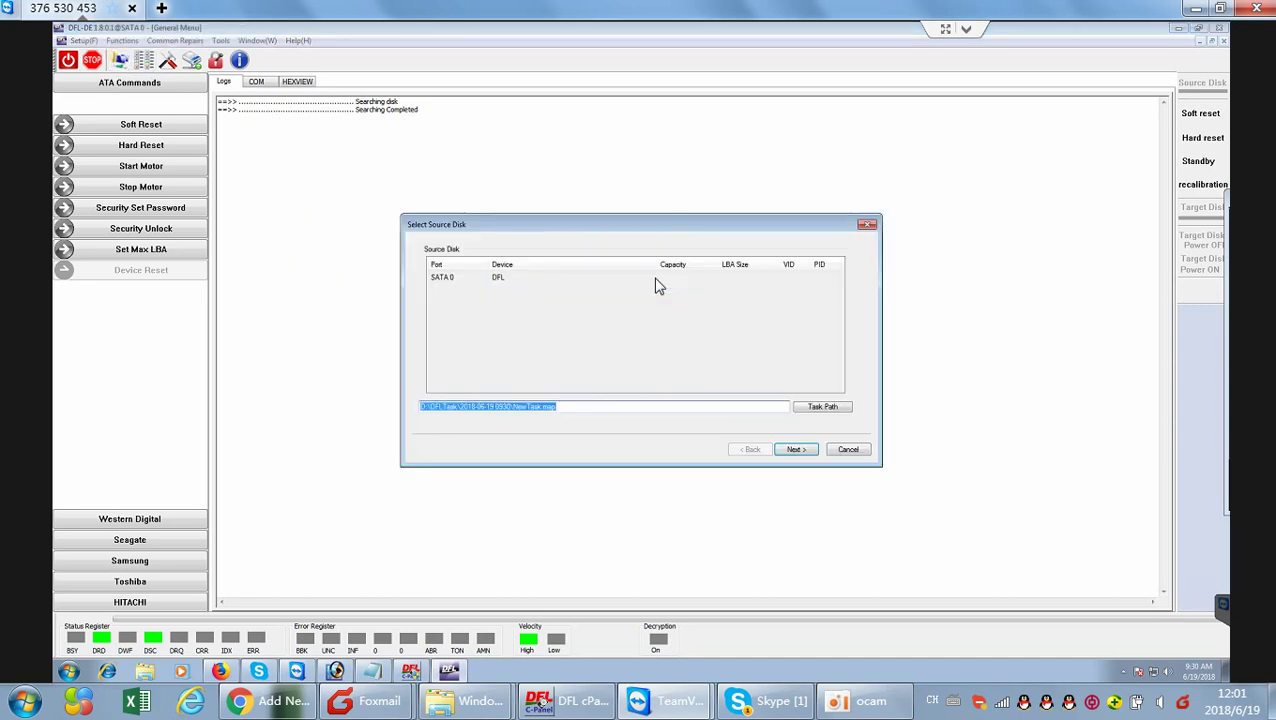
left_click(800, 451)
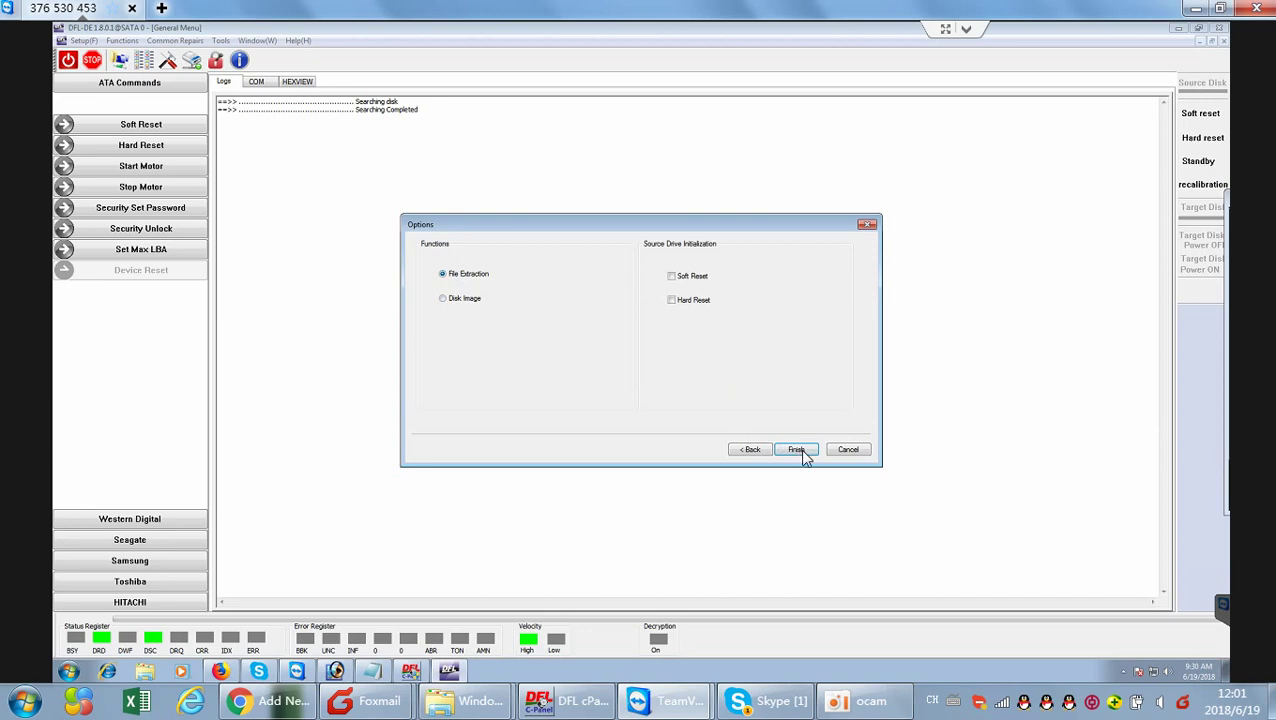
left_click(799, 449)
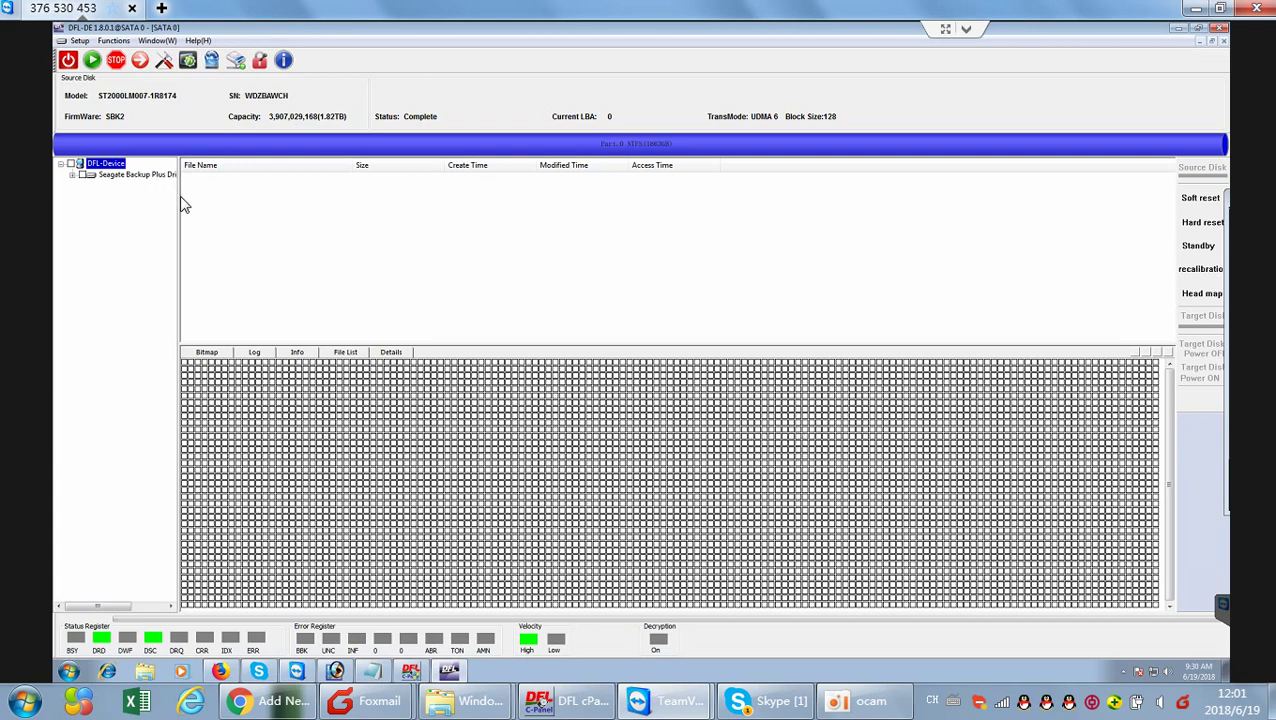
left_click(125, 175)
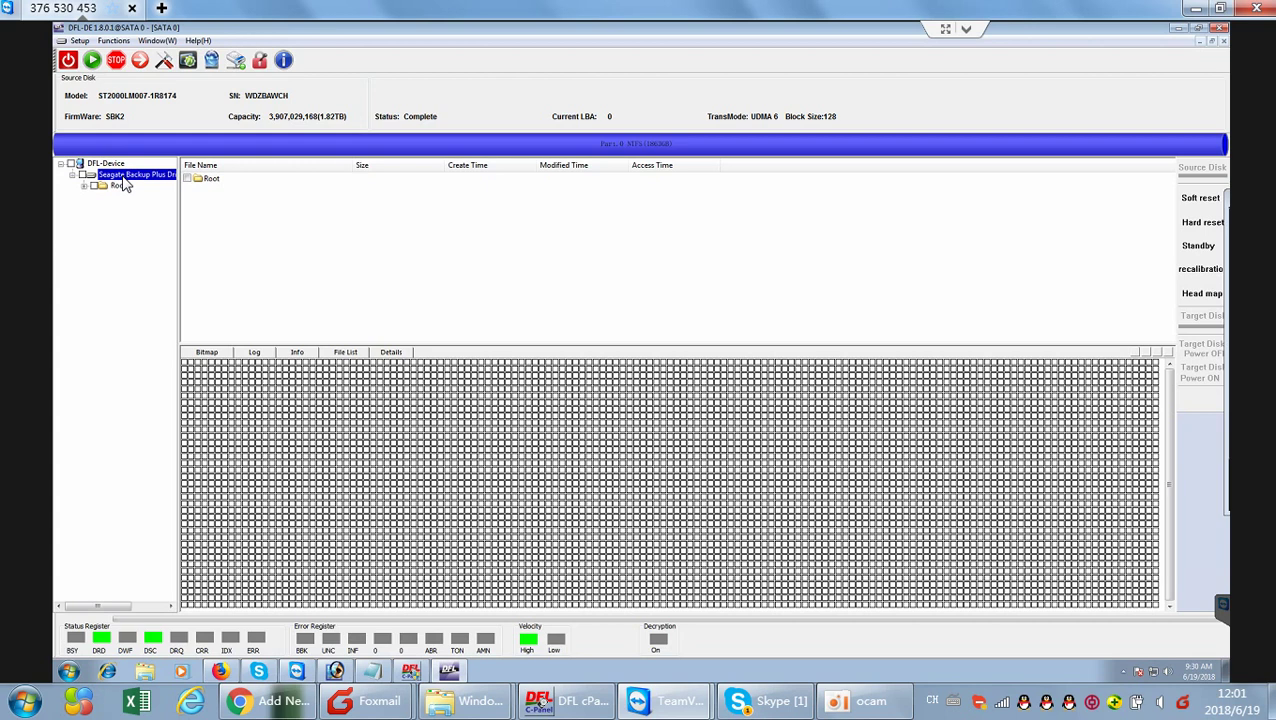
Expand the partition's Root folder, open the Crane folder, and check the recovery options available for it
left_click(123, 177)
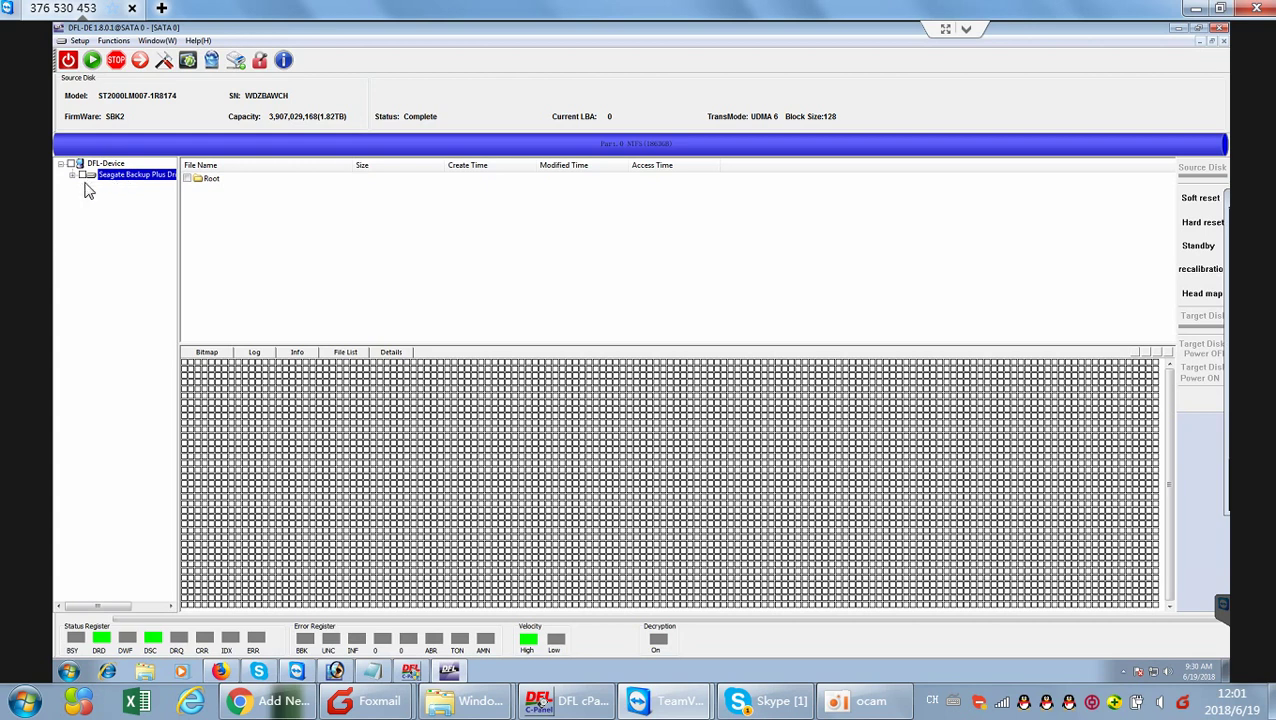
left_click(138, 179)
left_click(83, 187)
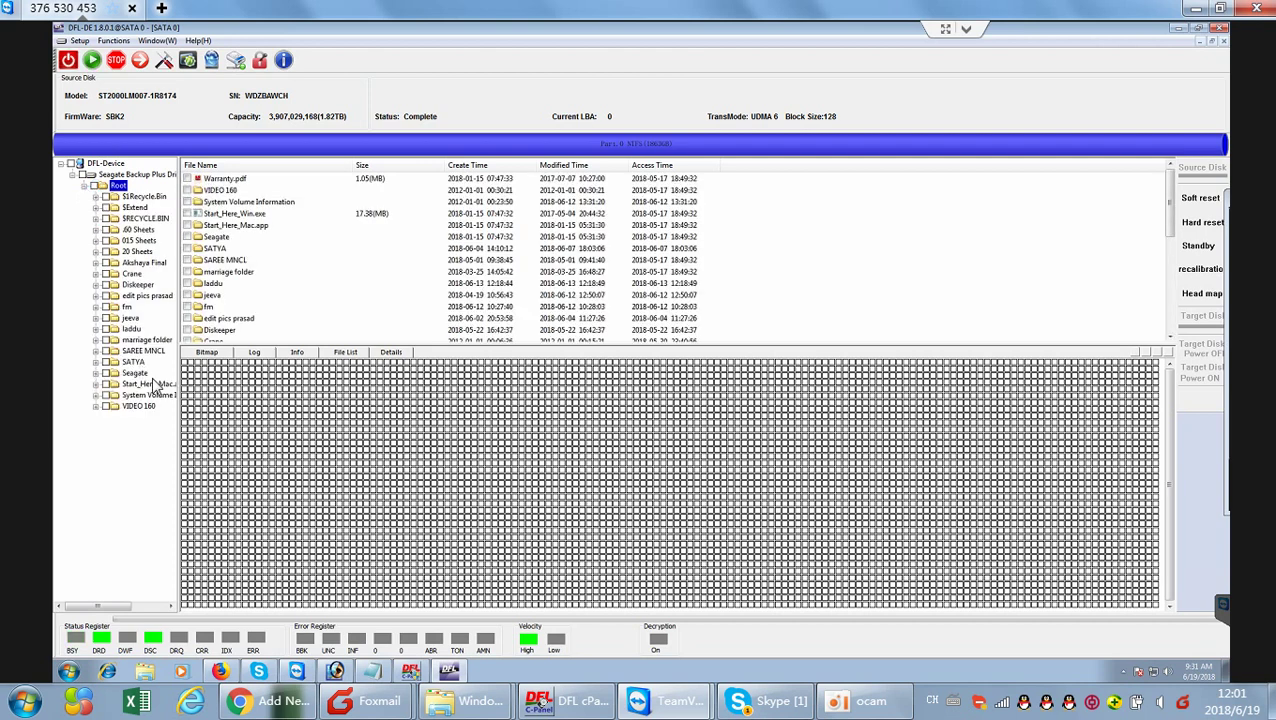
left_click(131, 275)
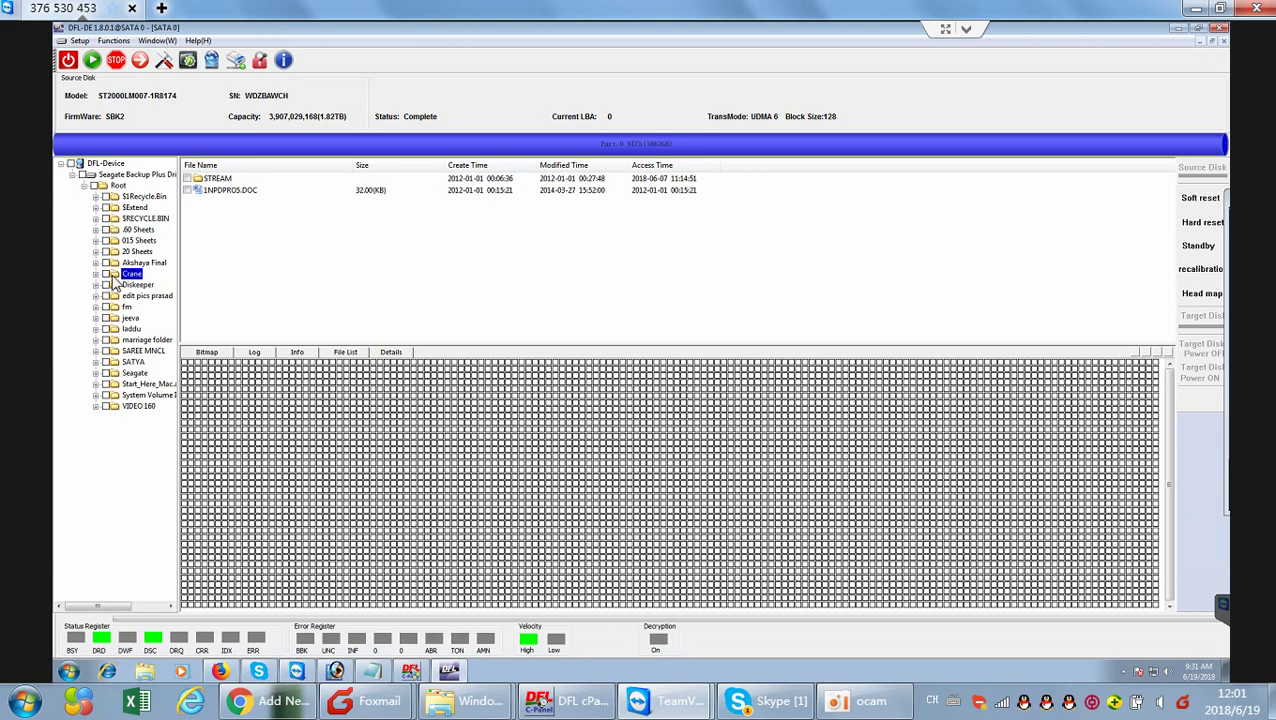
right_click(134, 276)
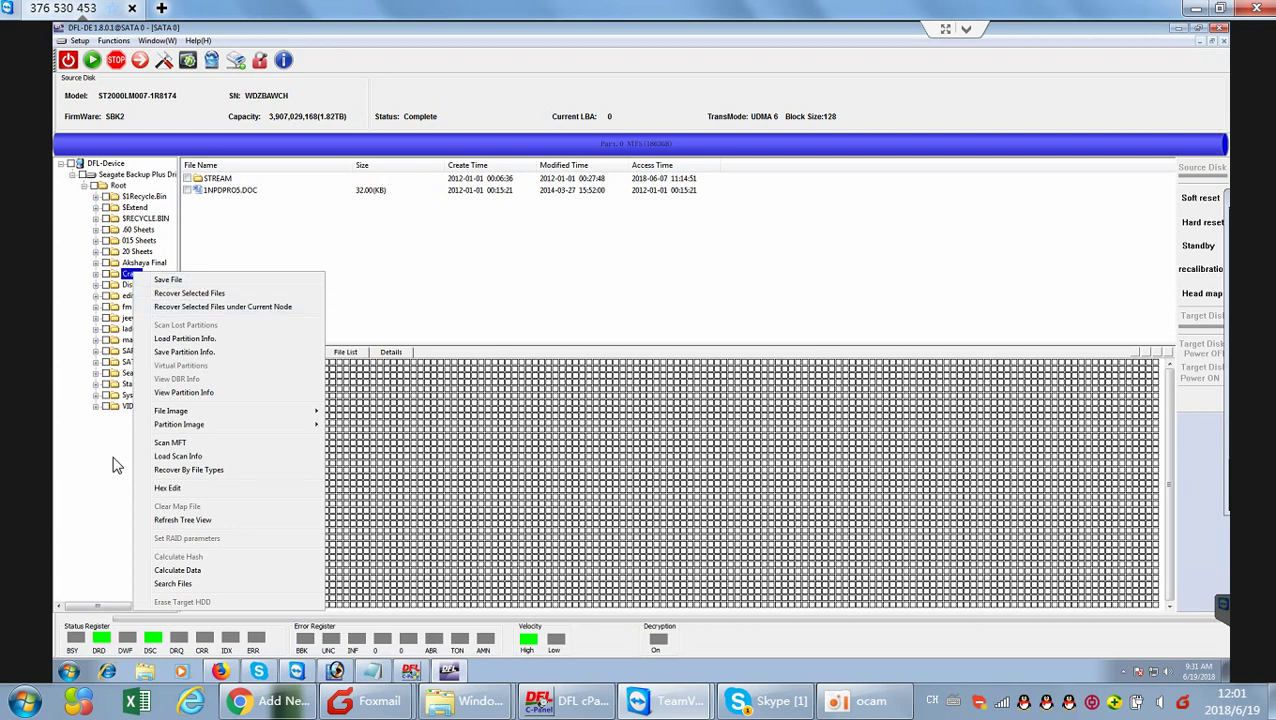
left_click(512, 320)
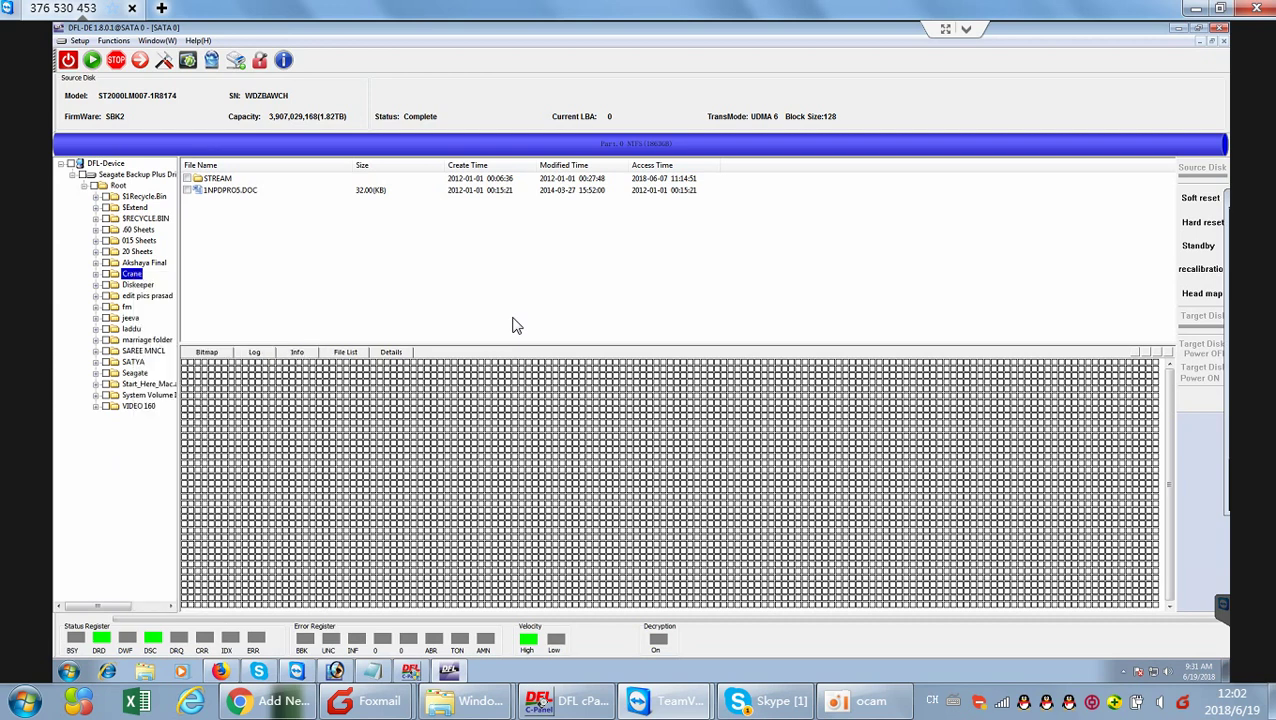
Open the TeamViewer session chat and send the messages "Hello Sir" and "Your drive has been recovered"
left_click(966, 28)
left_click(580, 40)
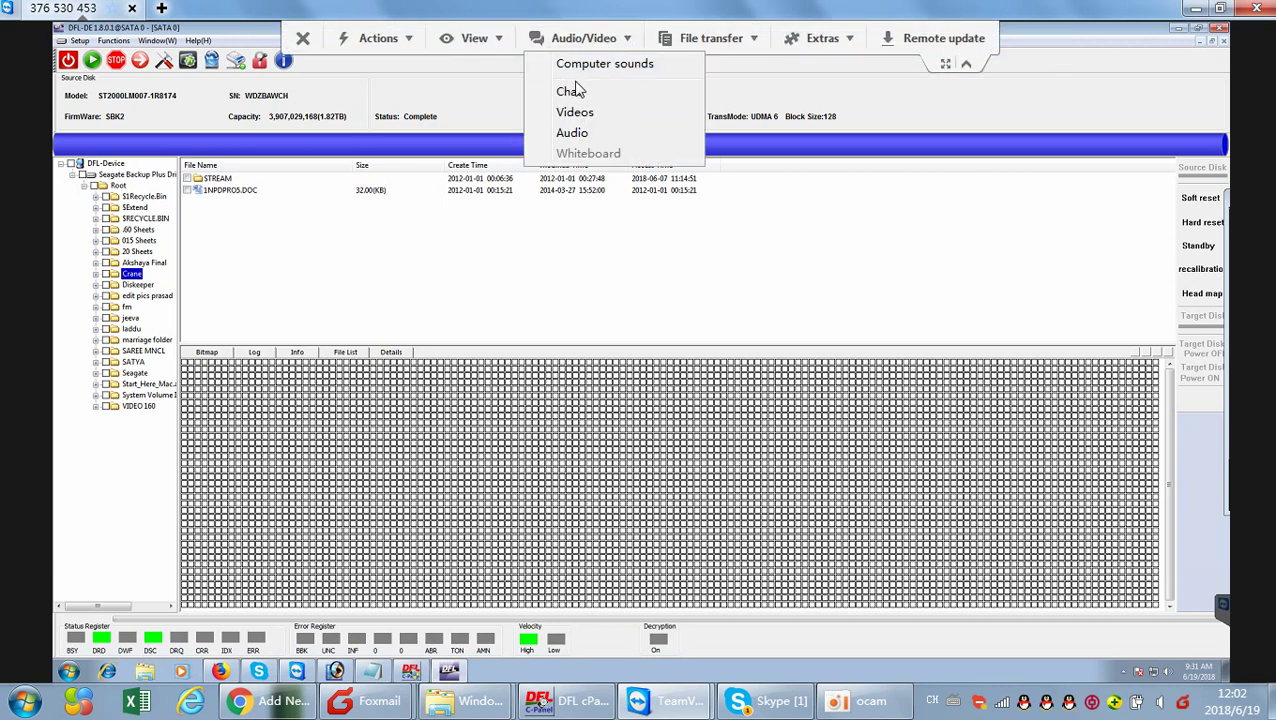
left_click(532, 88)
type("Hello Sir")
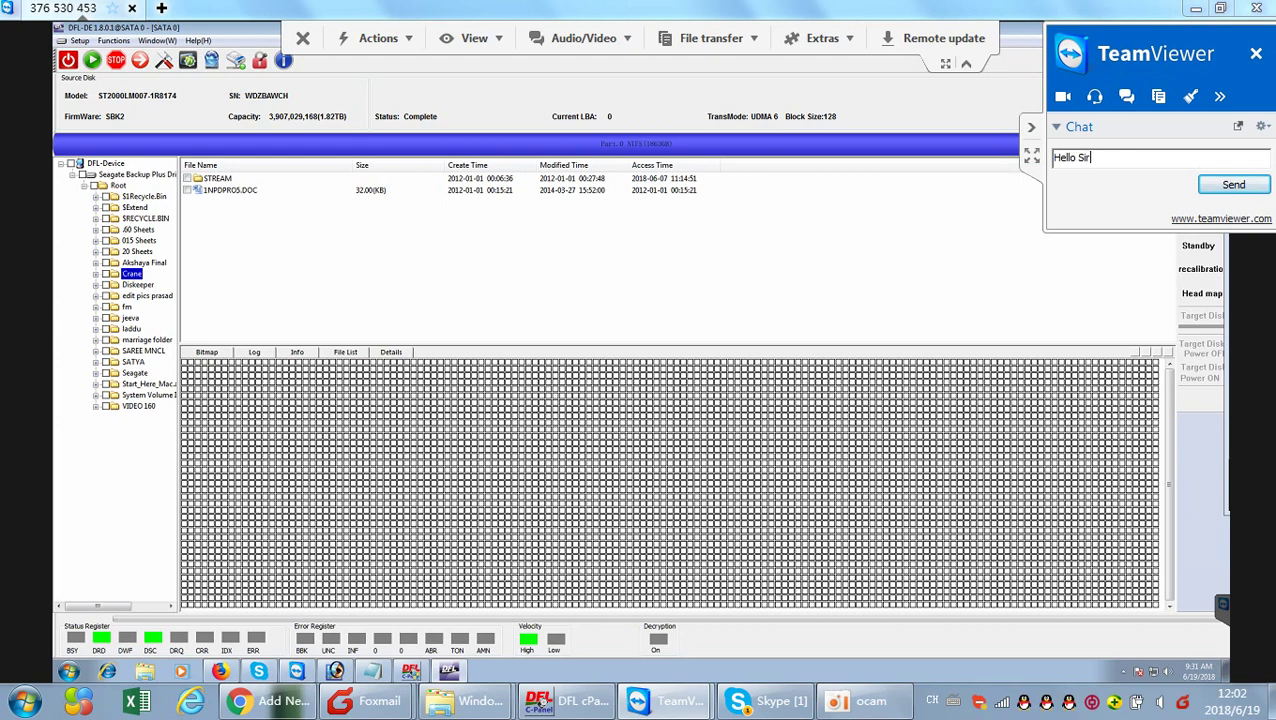
key("Return")
type("You")
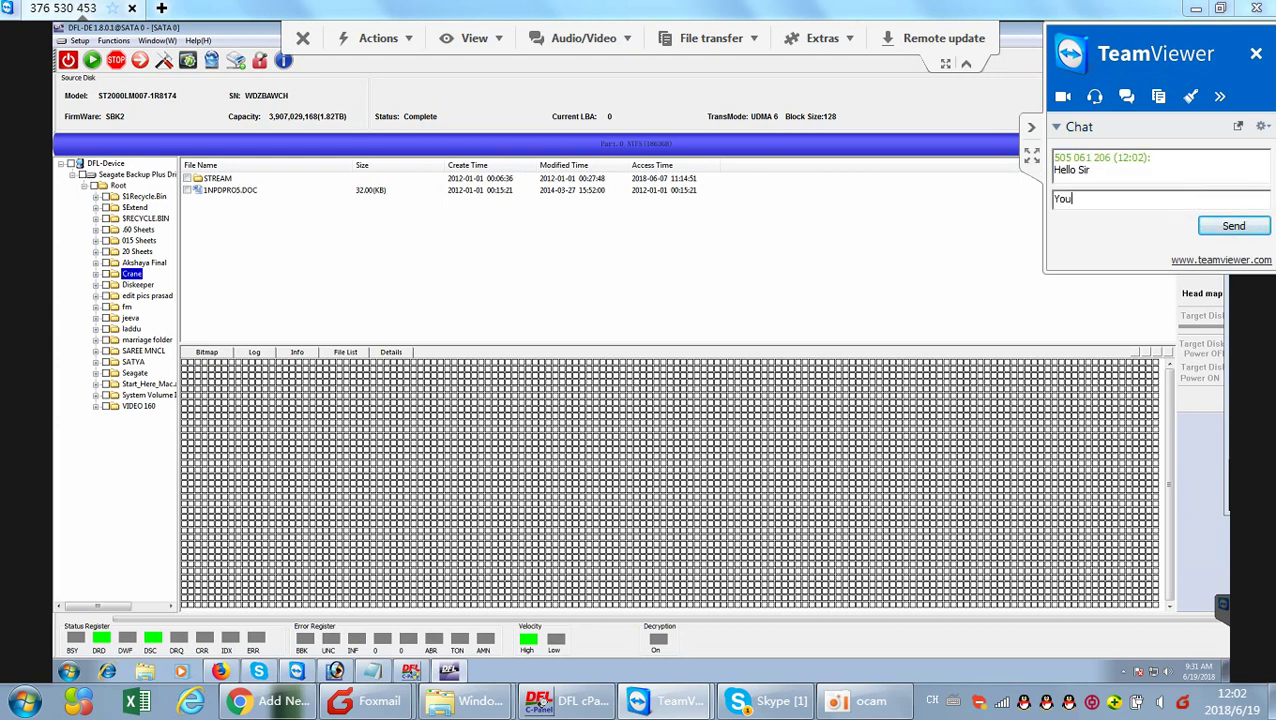
type("r drive has be")
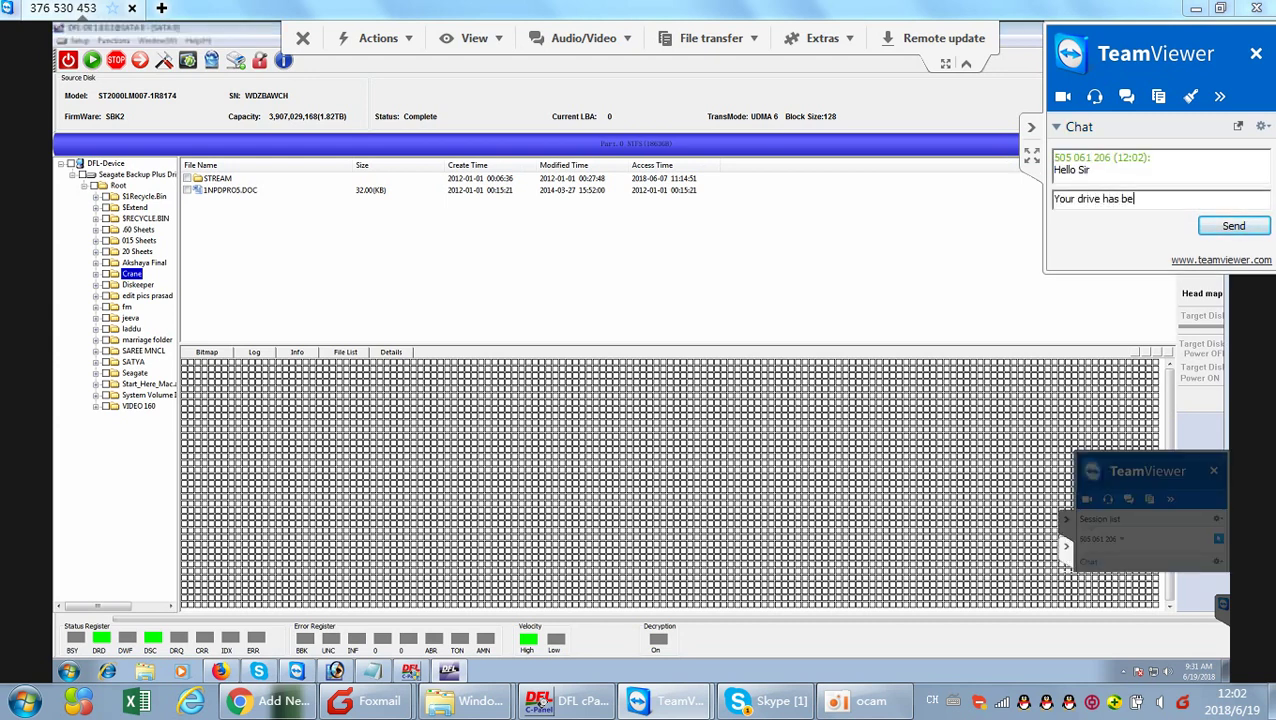
type("en recovered")
key("Return")
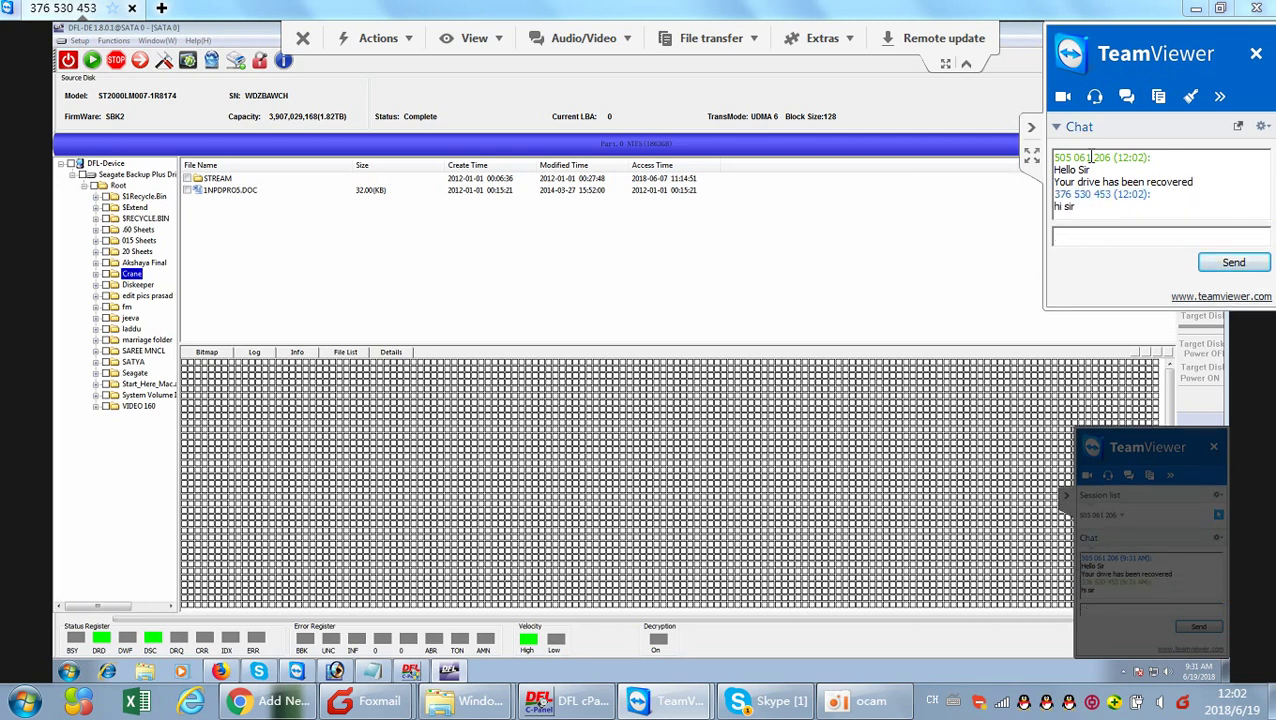
Send the chat messages "You can select the files and folders to recover" and "Bye"
type("You can select the")
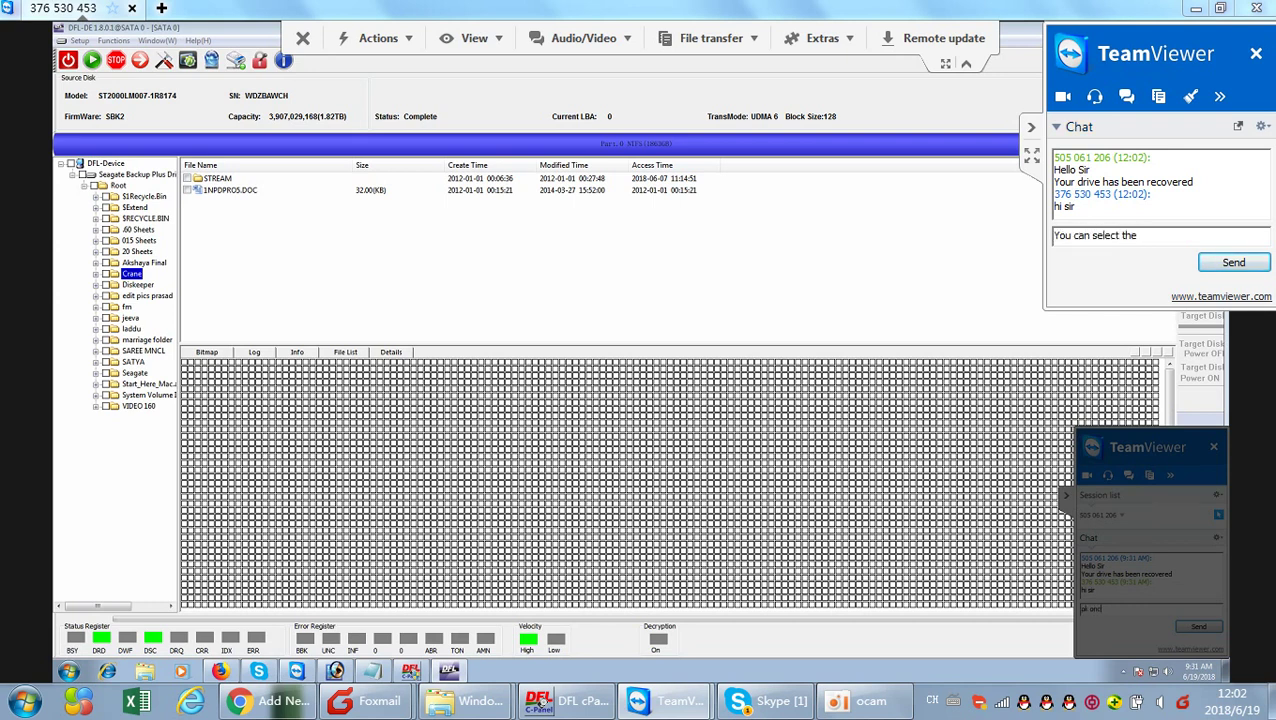
type("files and folders t")
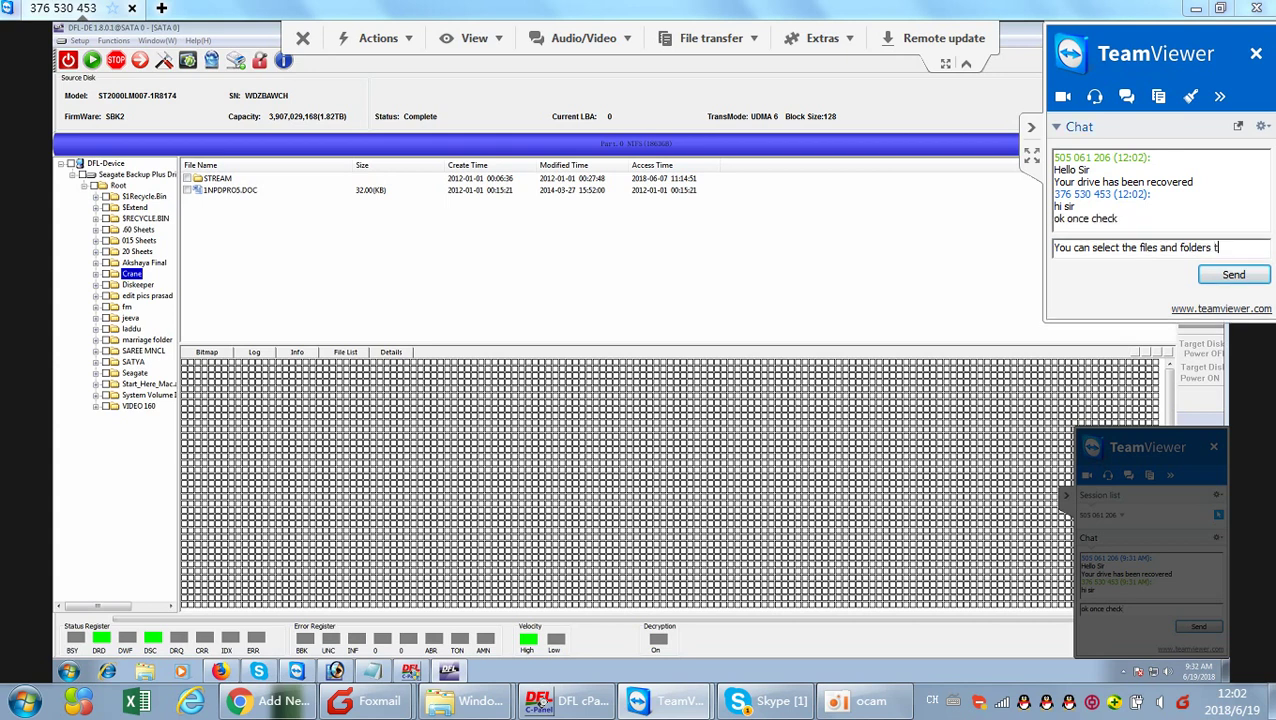
type("o recover")
key("Return")
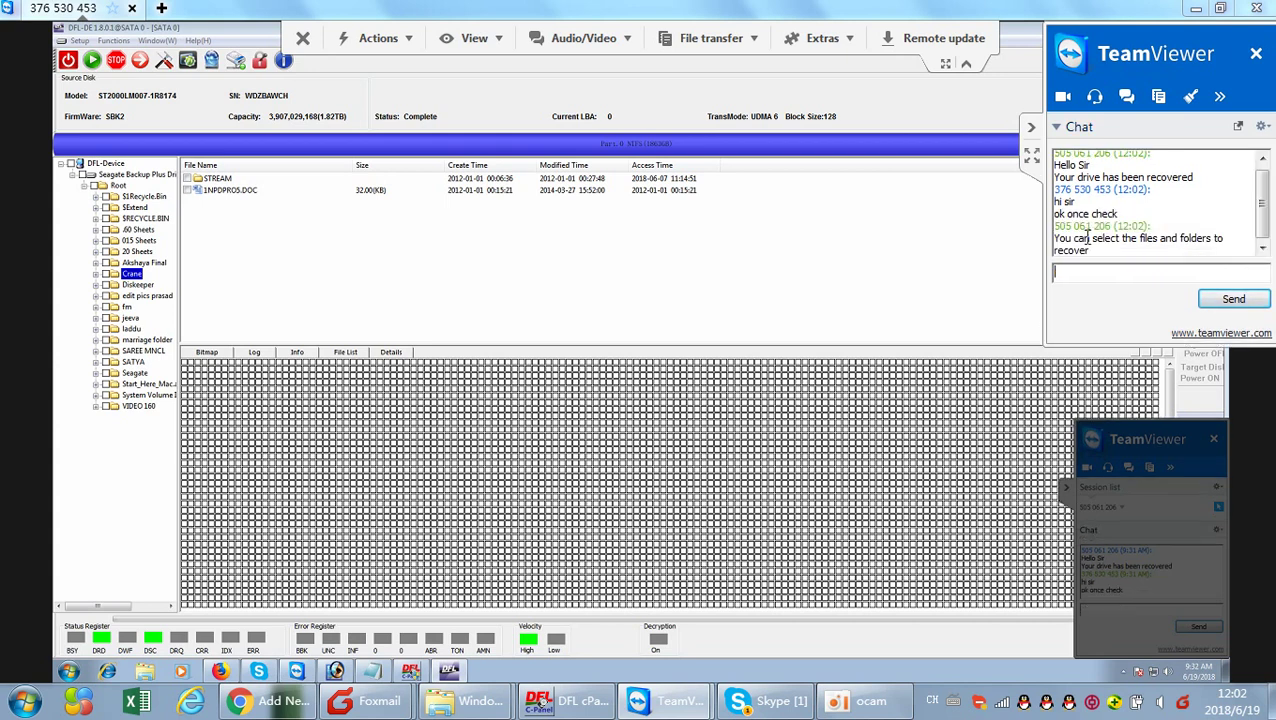
type("Bye")
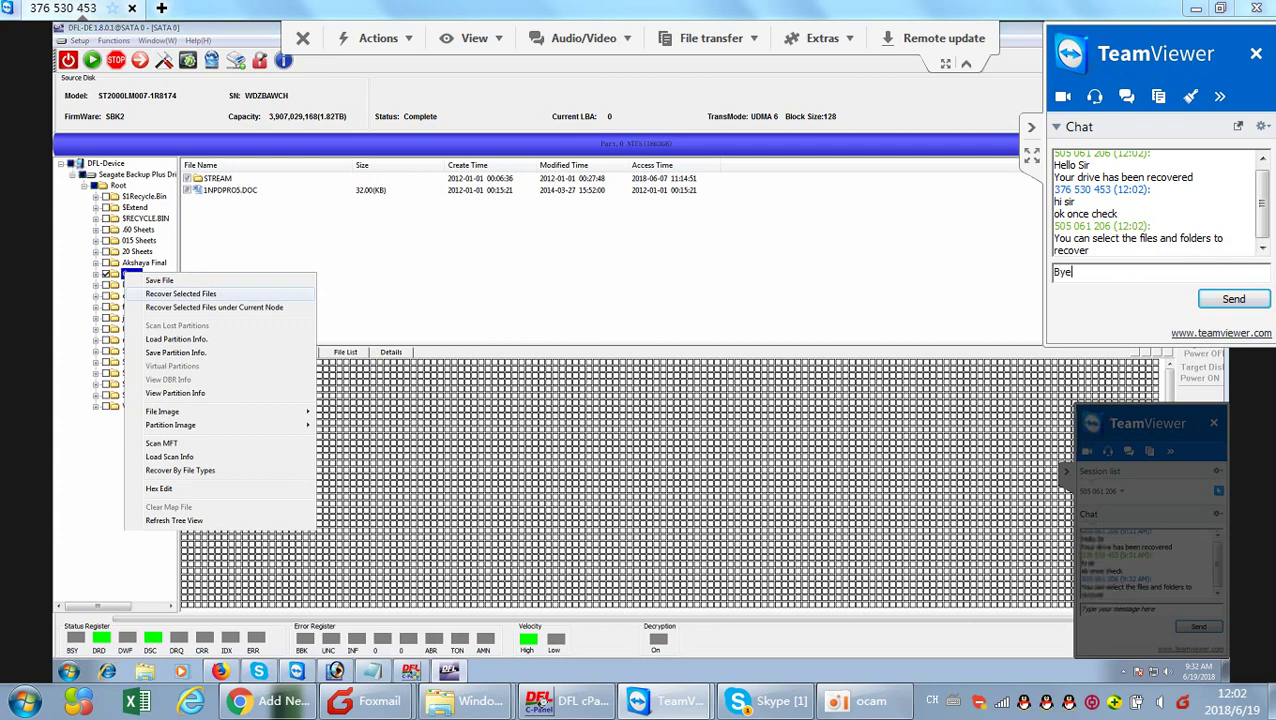
key("Return")
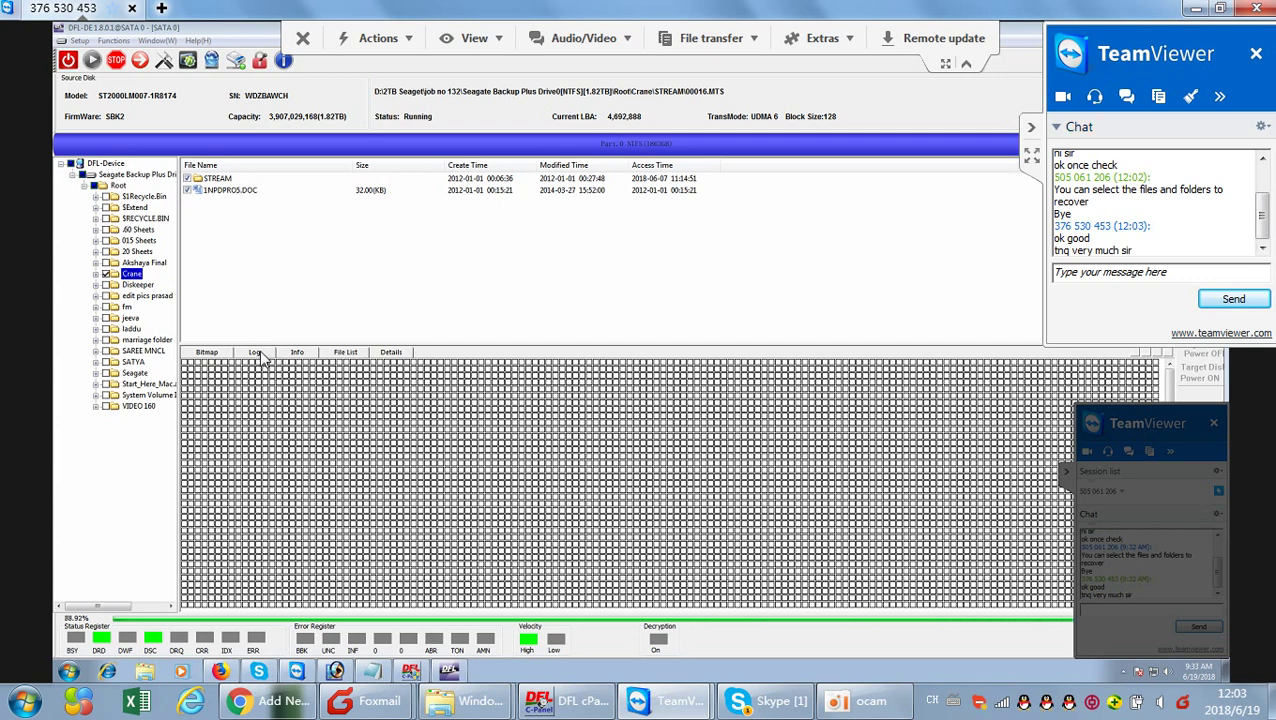
Show the log of the running file extraction and reply "welcome" in the chat
left_click(256, 353)
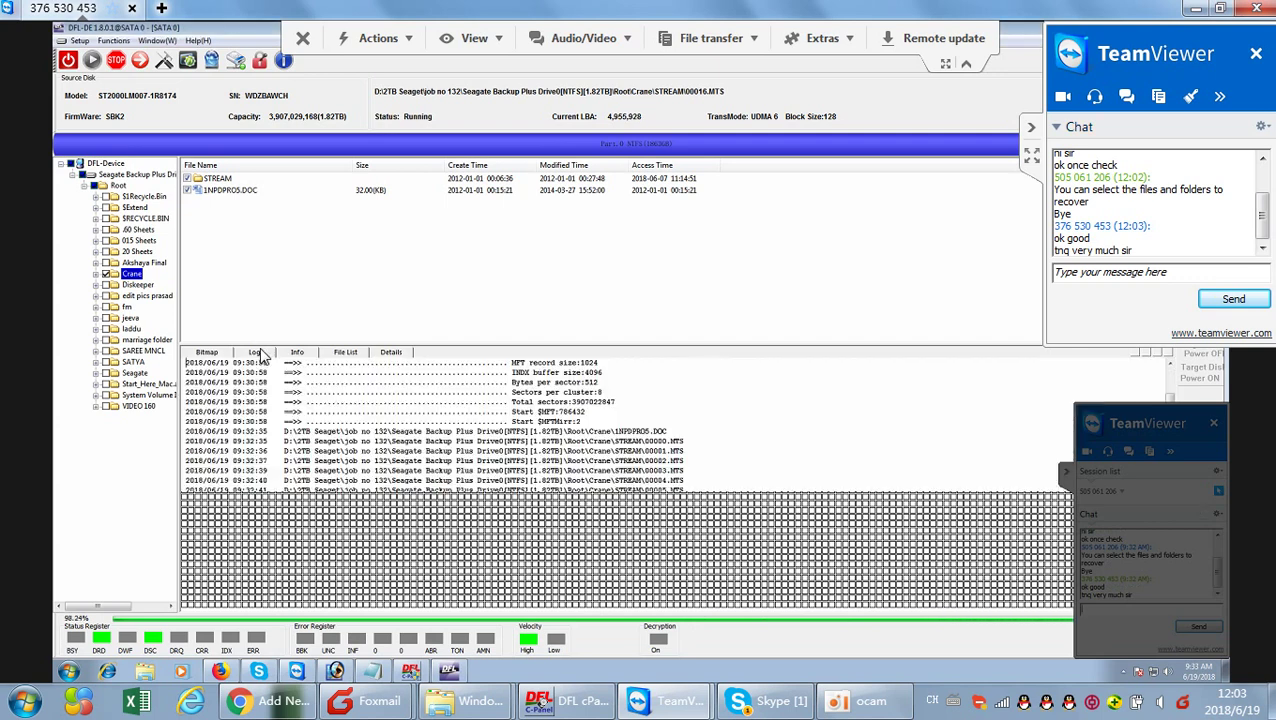
left_click(1111, 272)
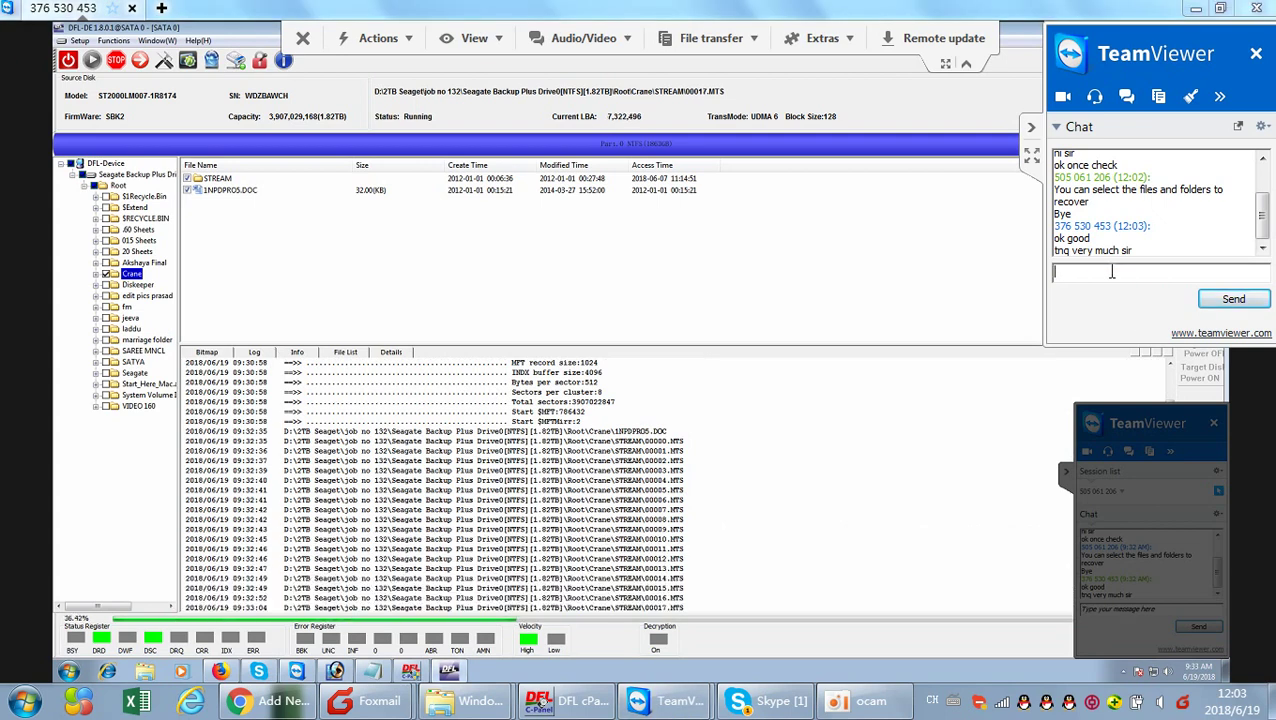
type("welcome")
key("Return")
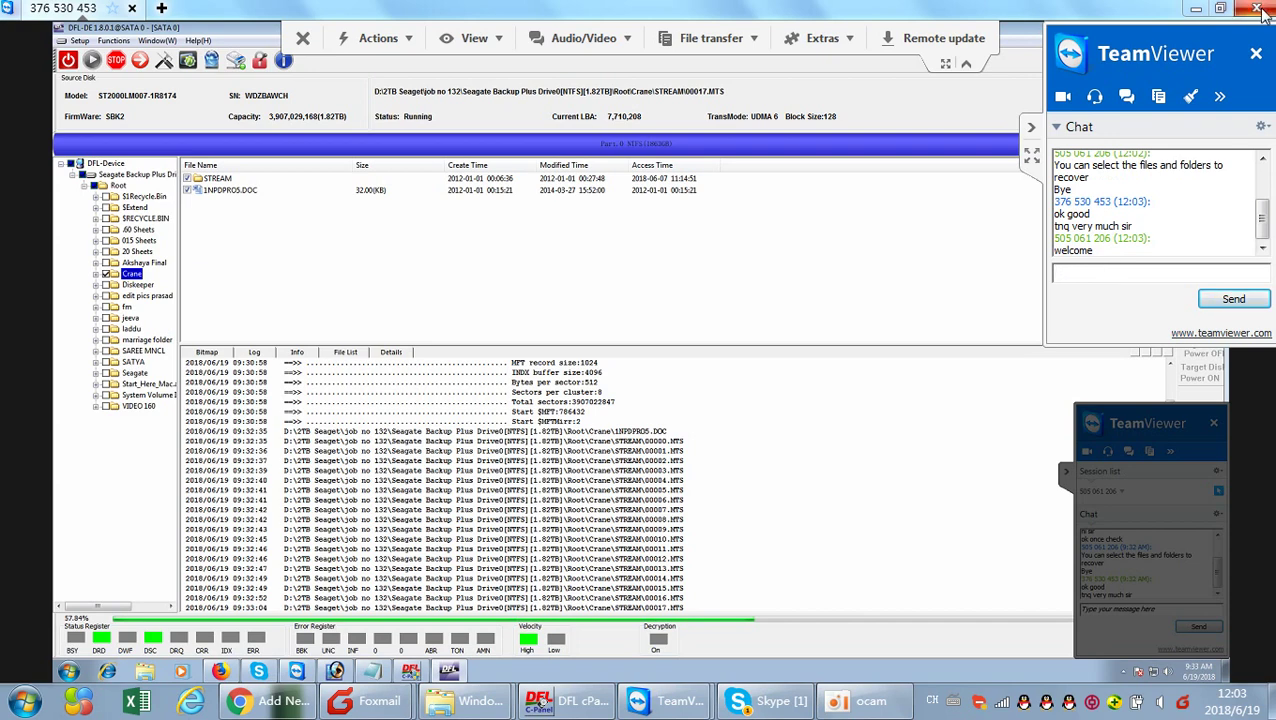
Send the chat message "Pls report to forum happy clients, thank you"
type("Pls")
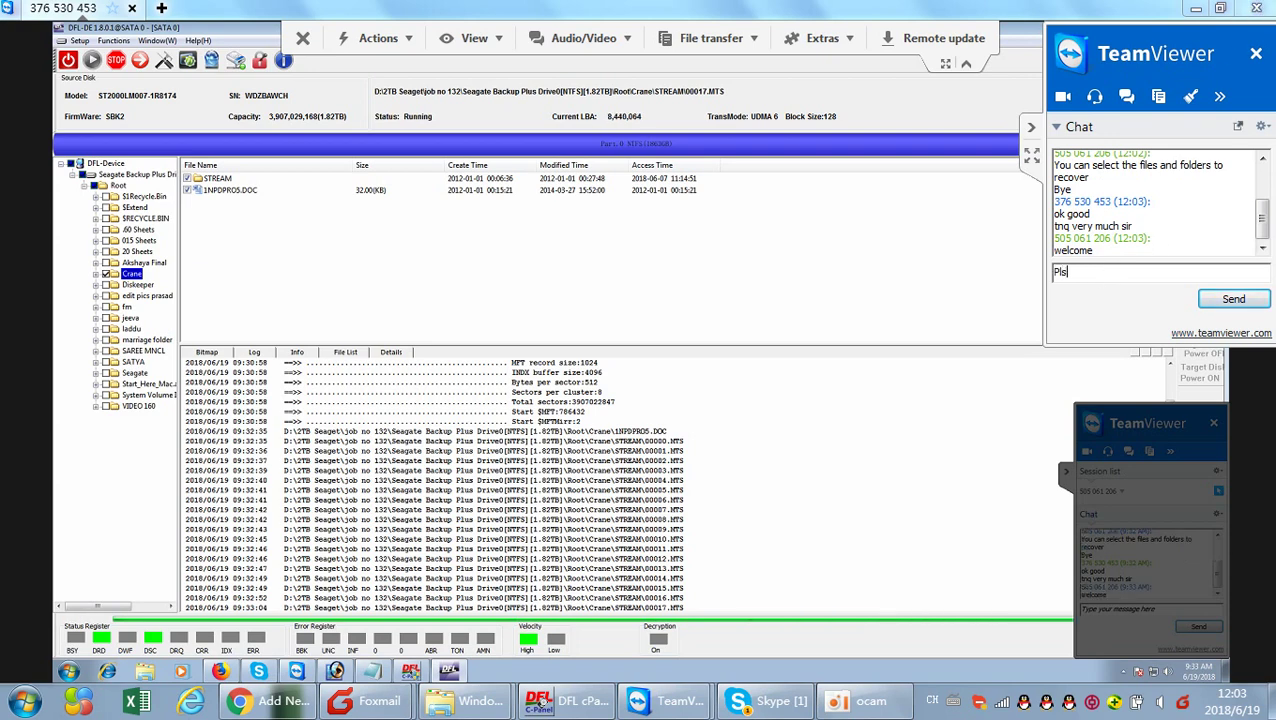
type(" report")
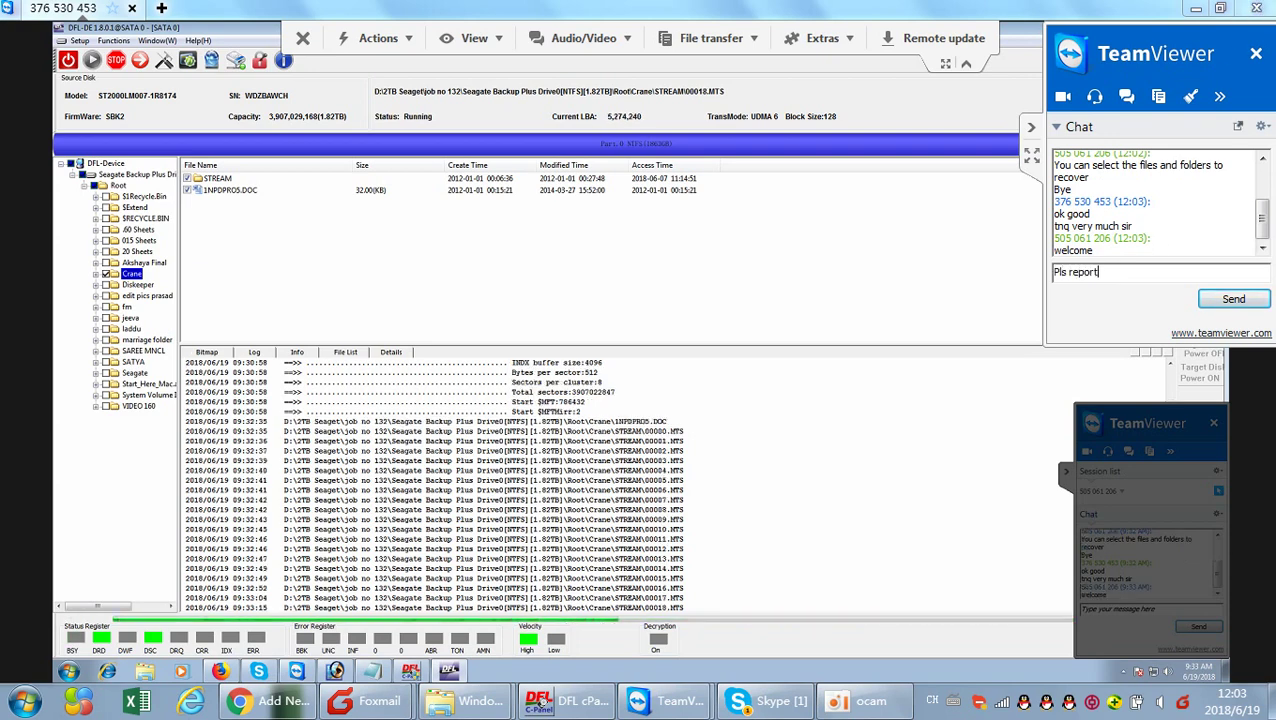
type(" to forum")
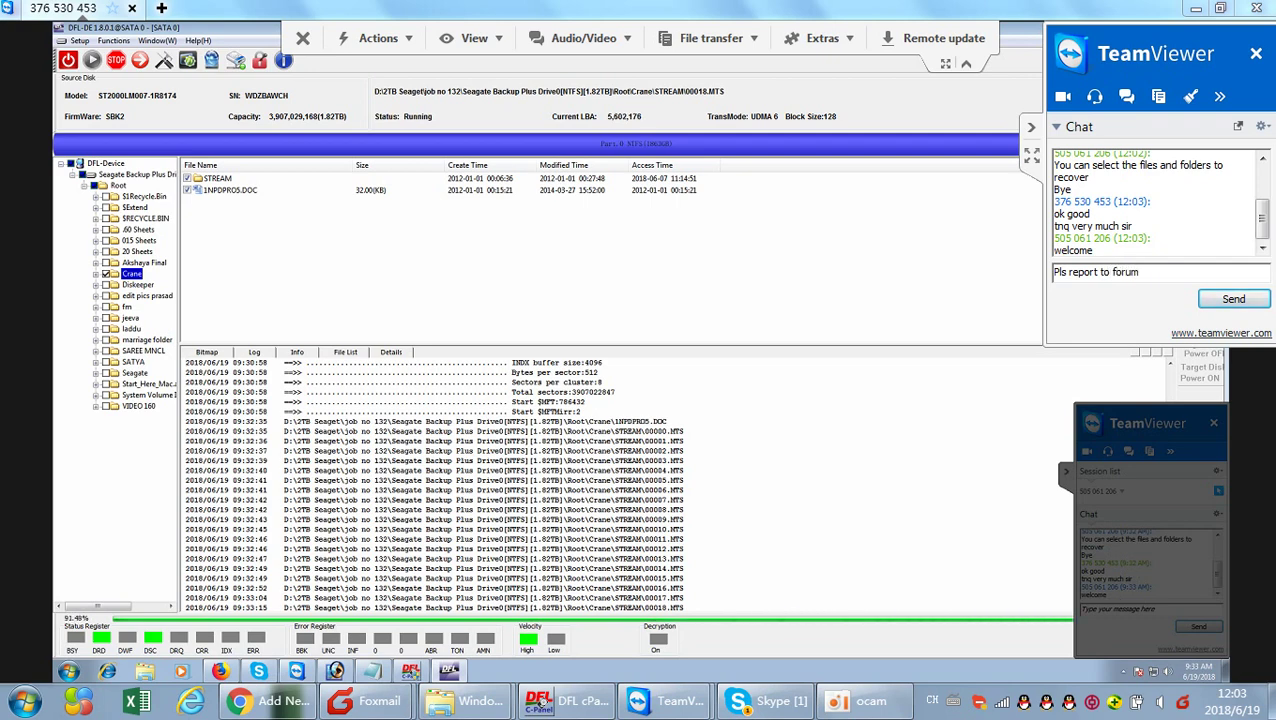
type(" happy client")
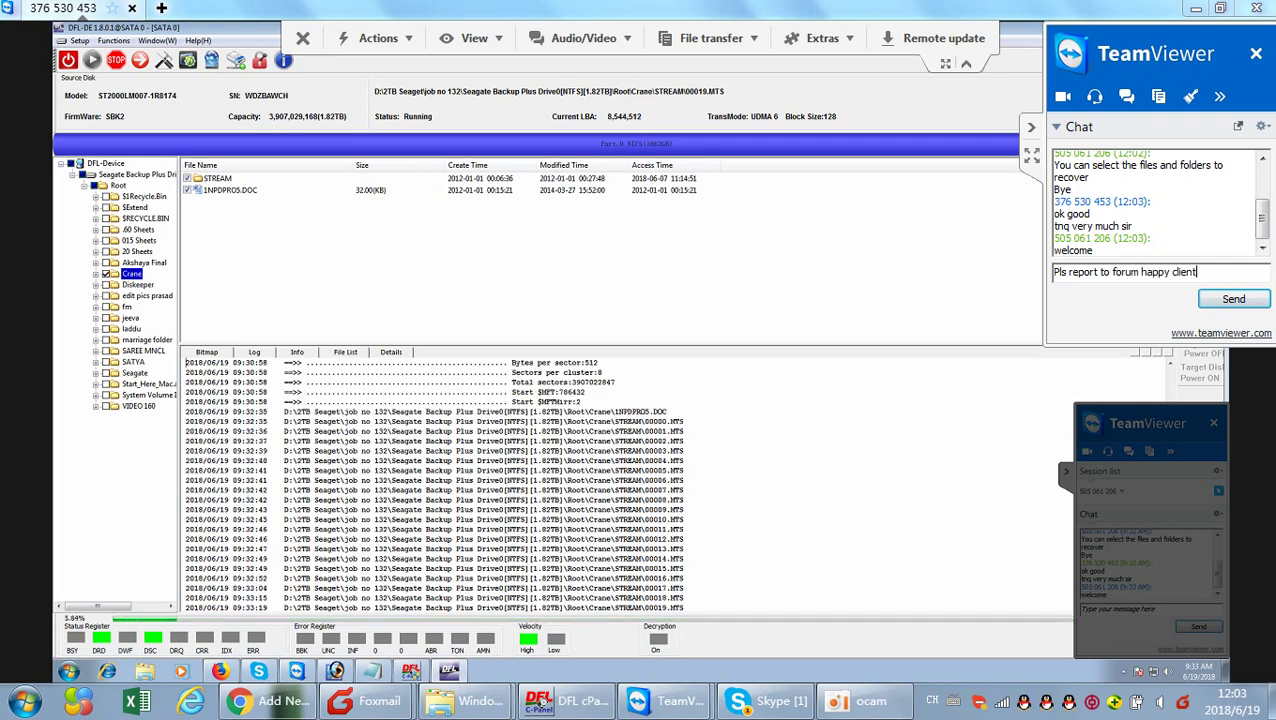
type("s, thank you")
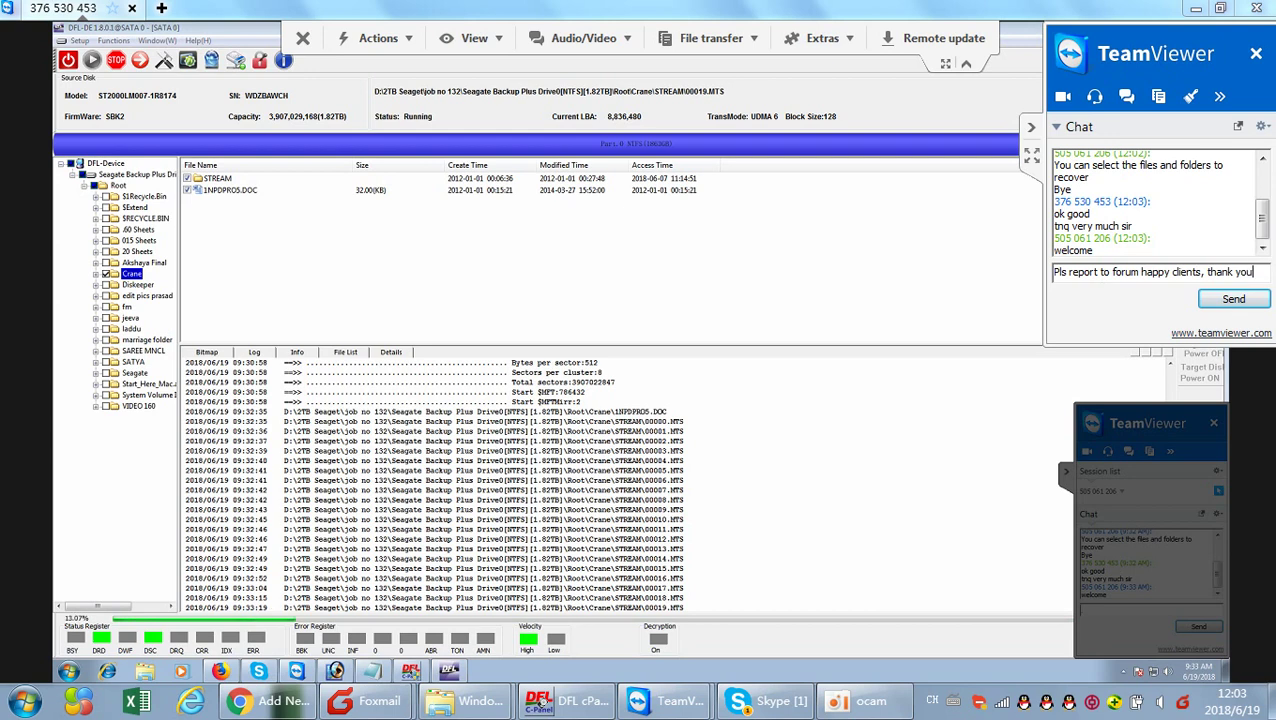
key("Return")
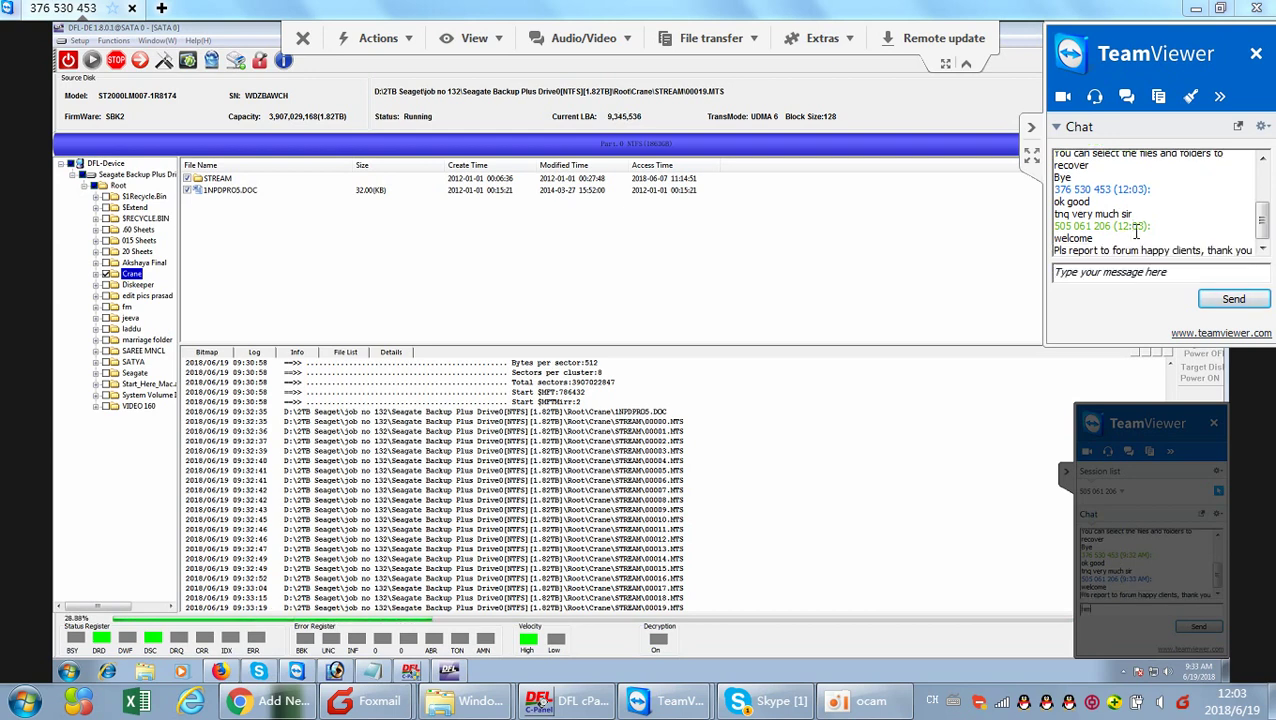